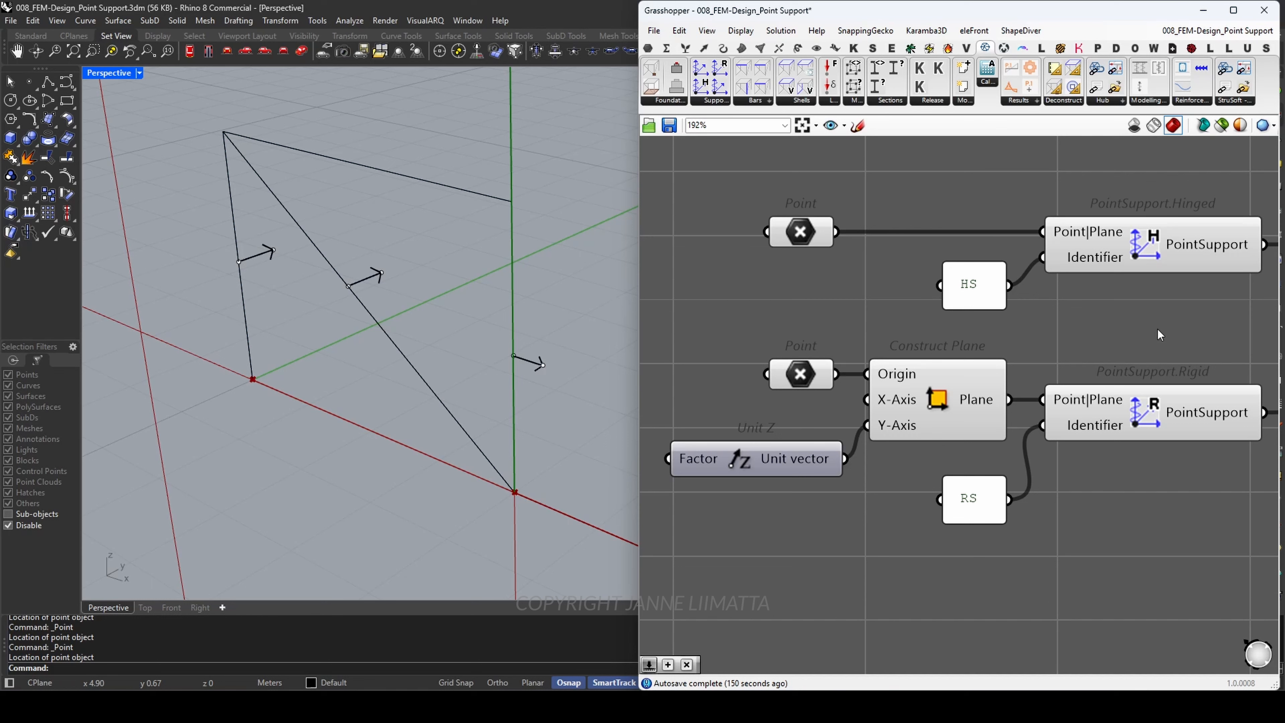
# Step: Examine the hinged and rigid PointSupport components, their point, plane and Unit Z inputs, and the HS and RS identifier panels
pyautogui.click(1164, 250)
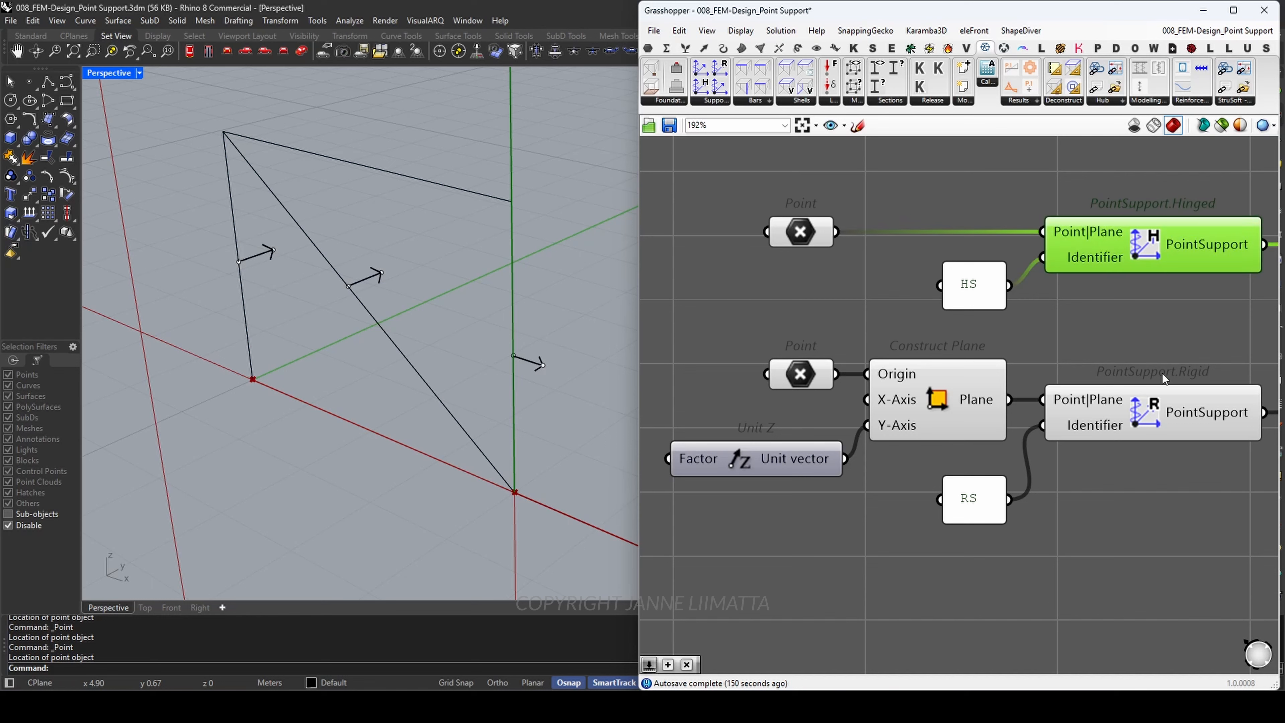
pyautogui.click(1164, 412)
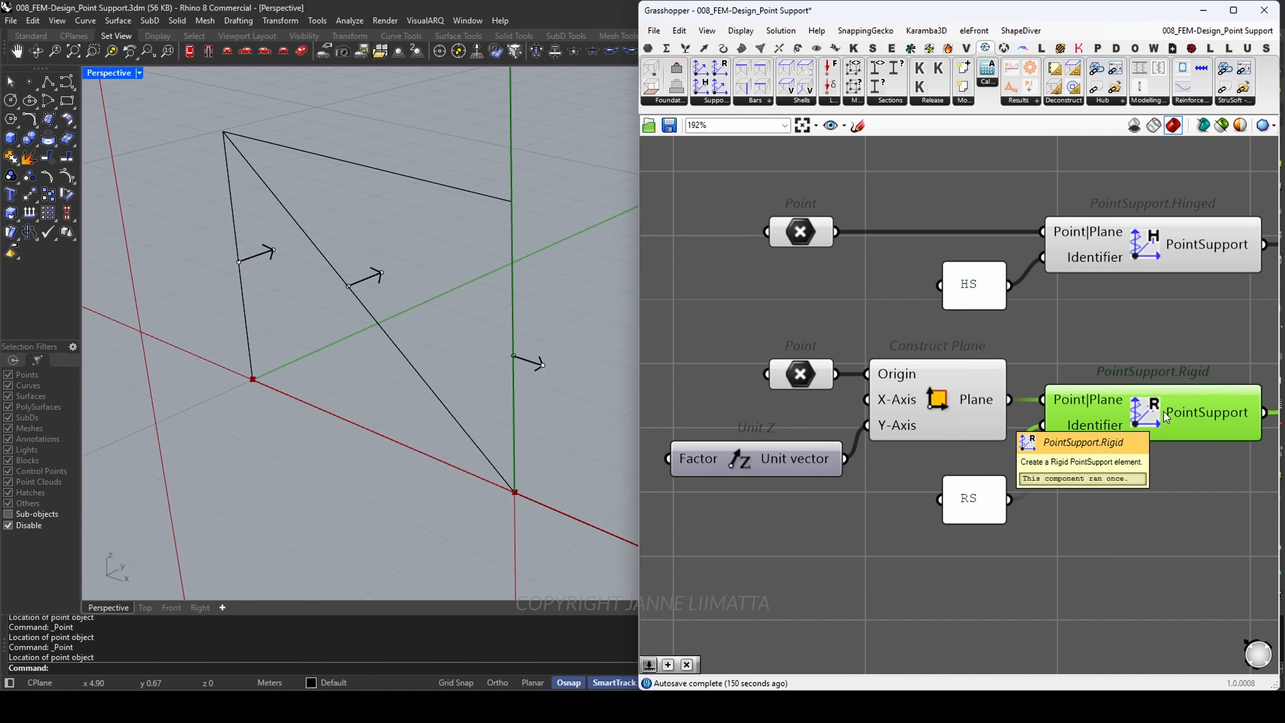
pyautogui.click(1160, 513)
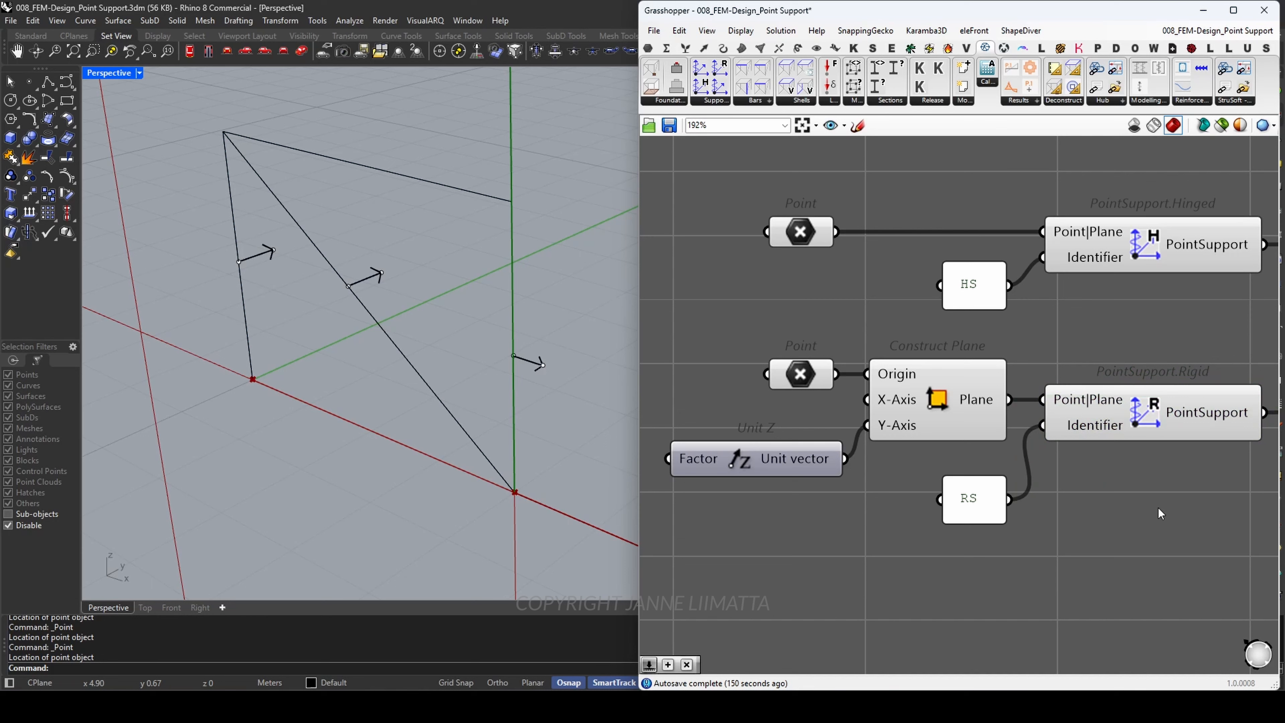
pyautogui.click(808, 242)
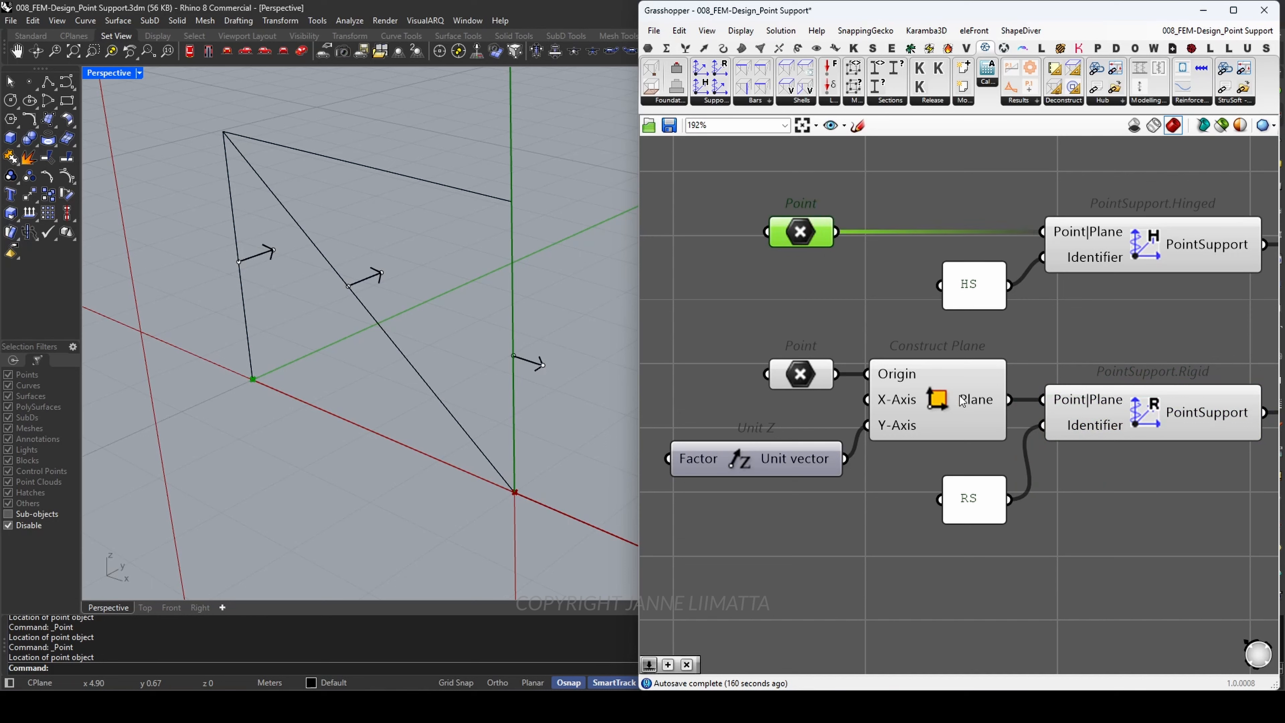
pyautogui.click(1110, 337)
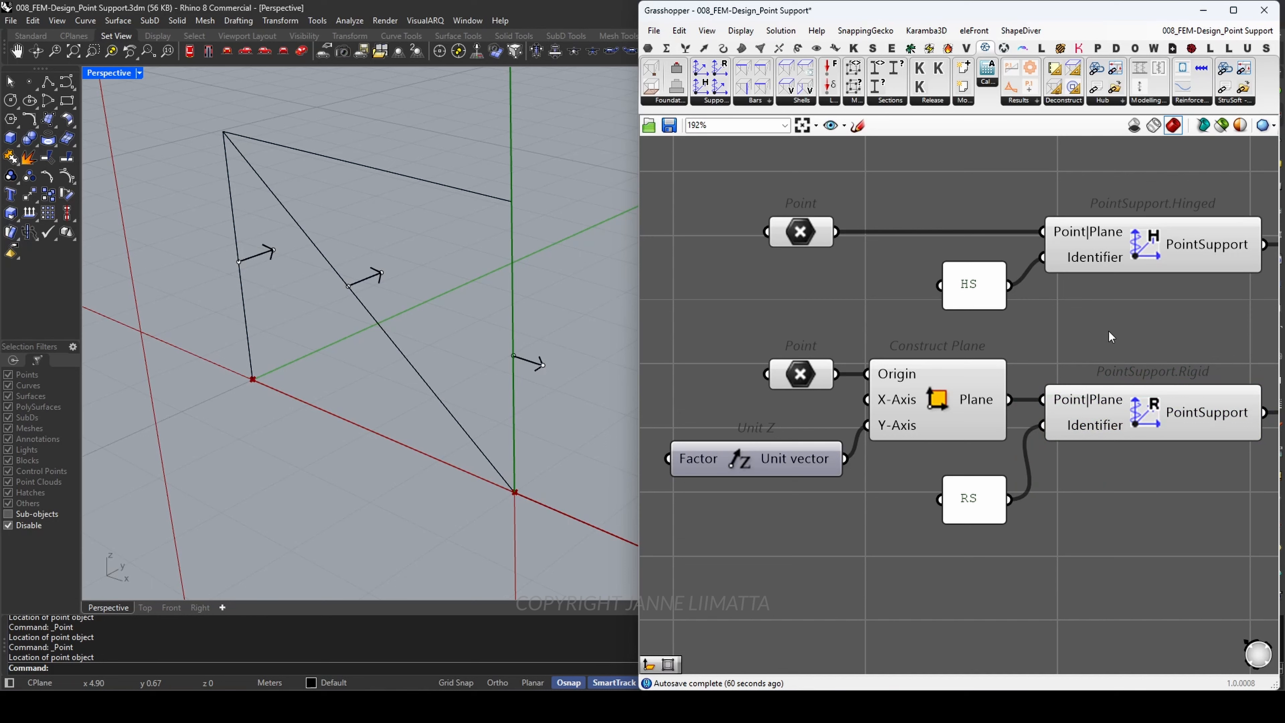
pyautogui.click(1099, 408)
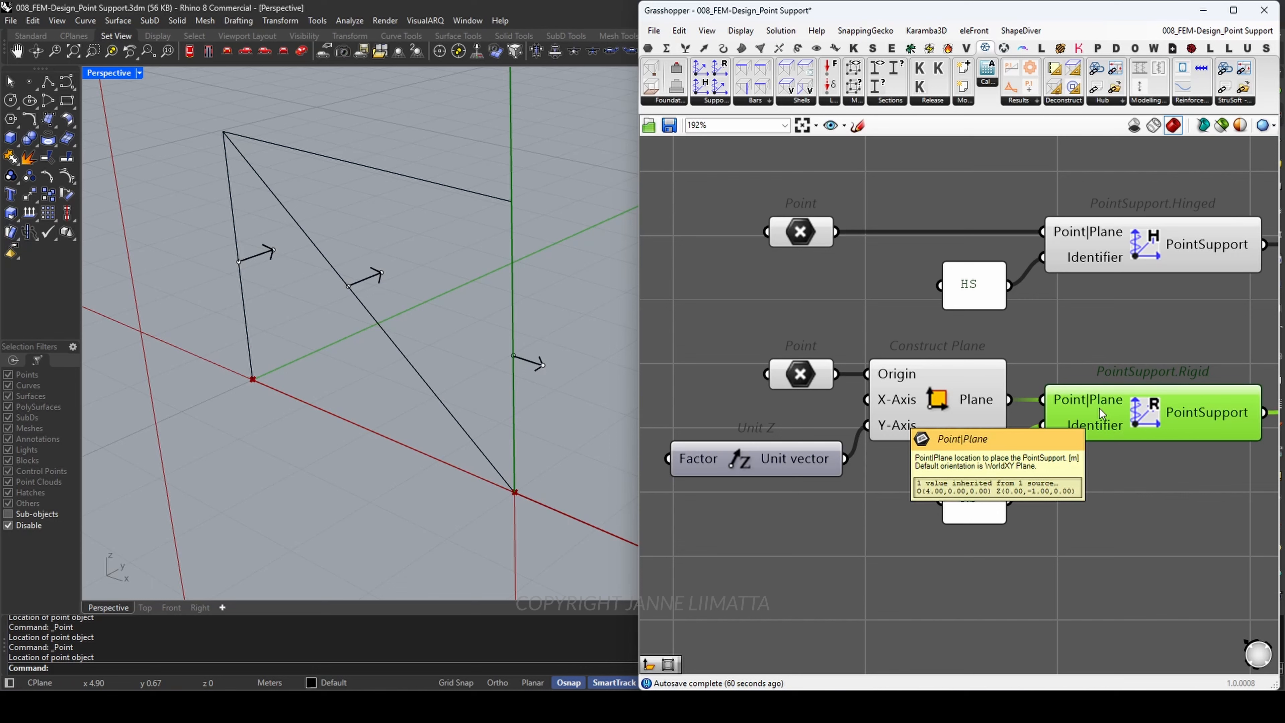
pyautogui.moveTo(981, 404)
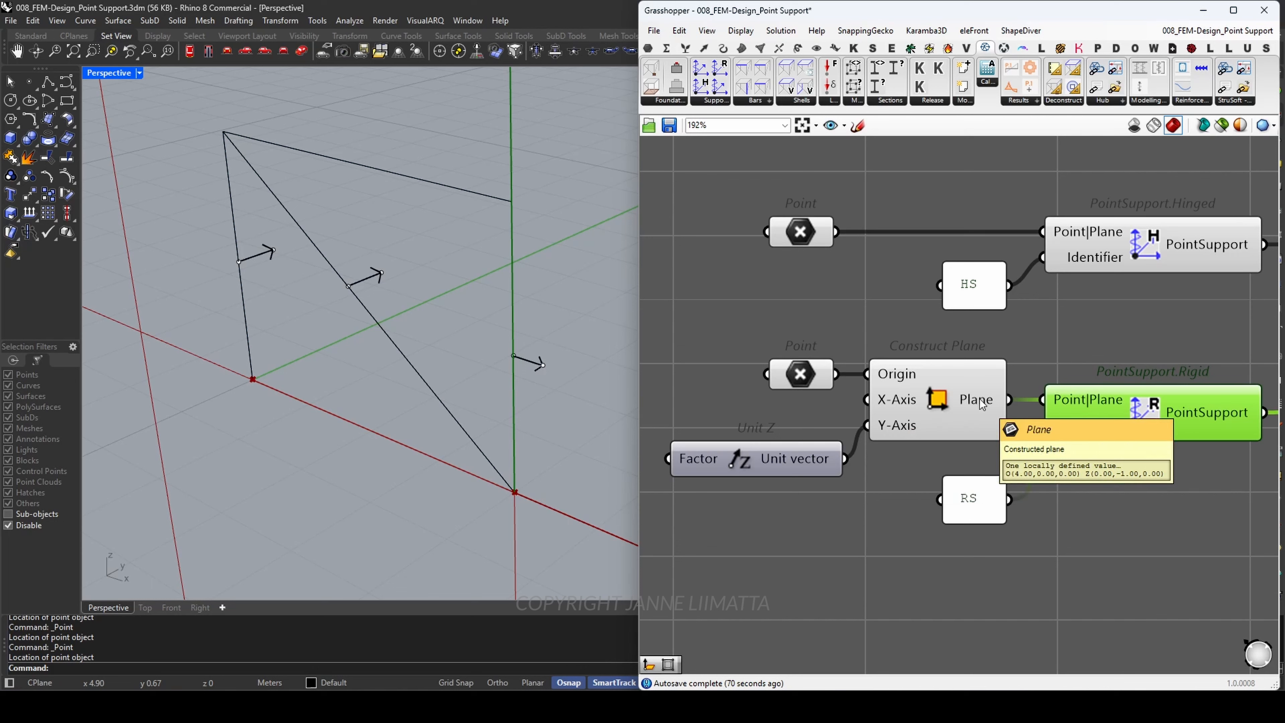
pyautogui.click(776, 462)
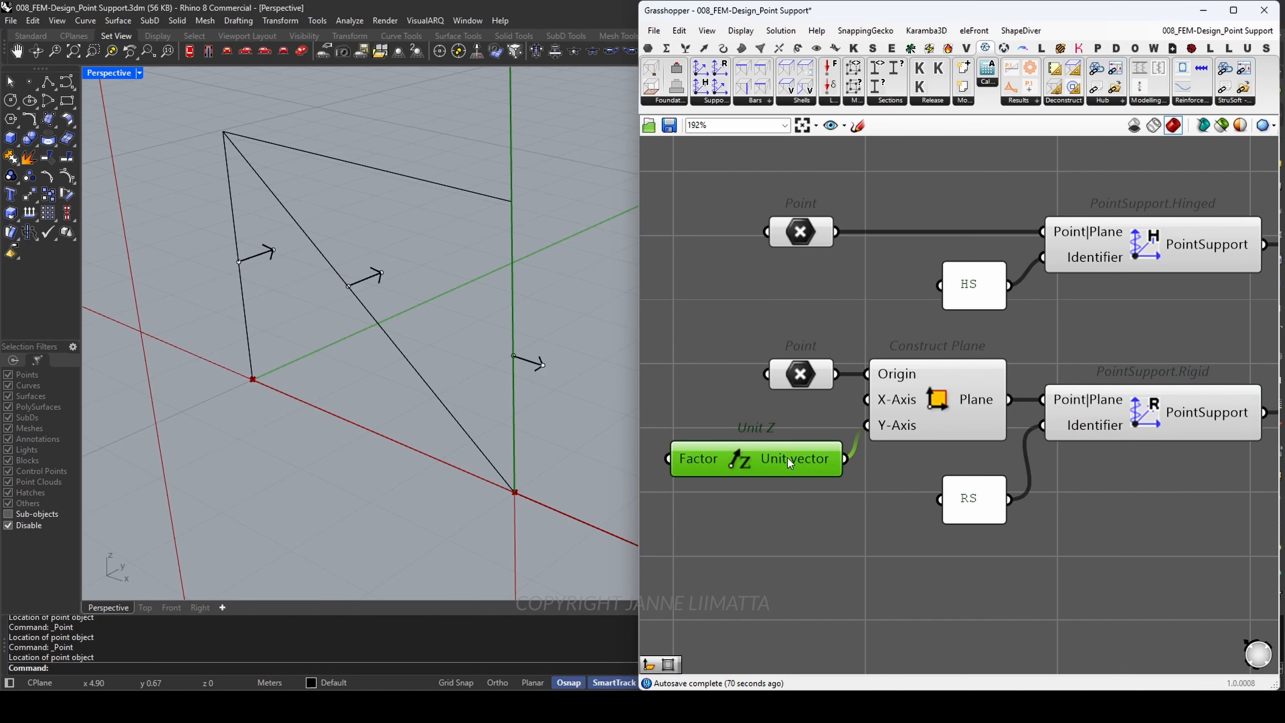
pyautogui.click(899, 428)
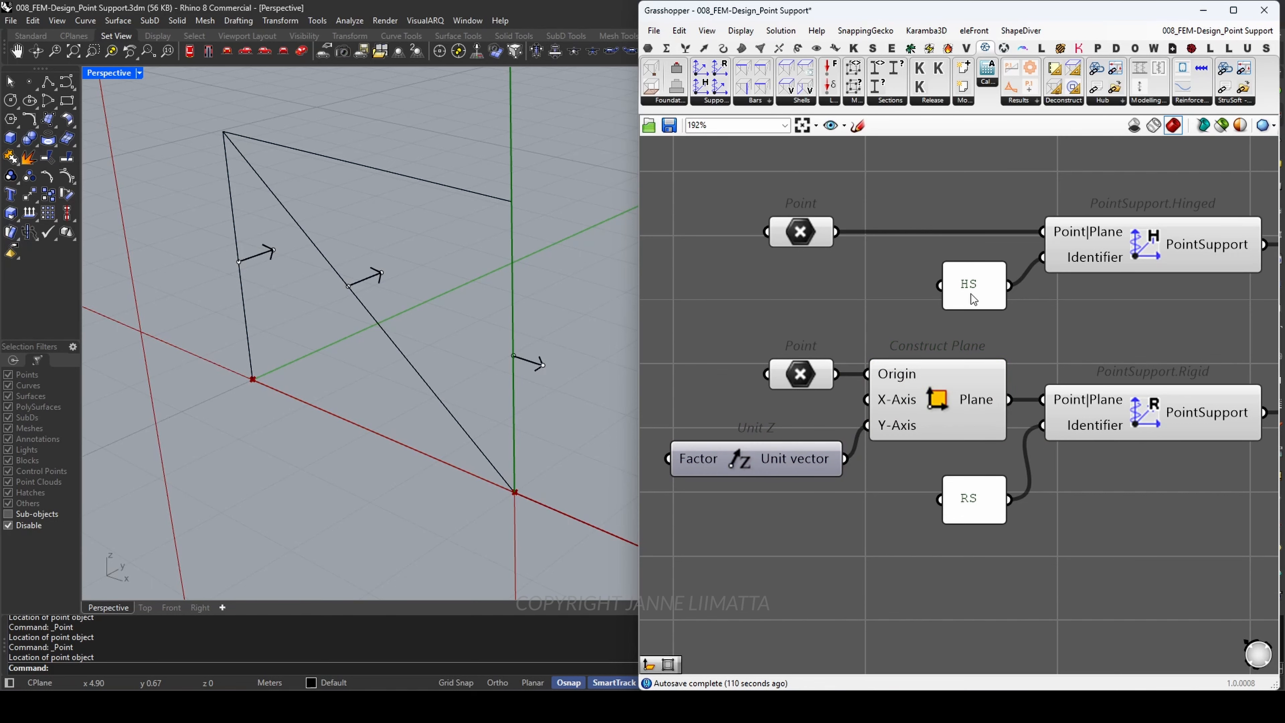
pyautogui.click(969, 289)
pyautogui.click(984, 499)
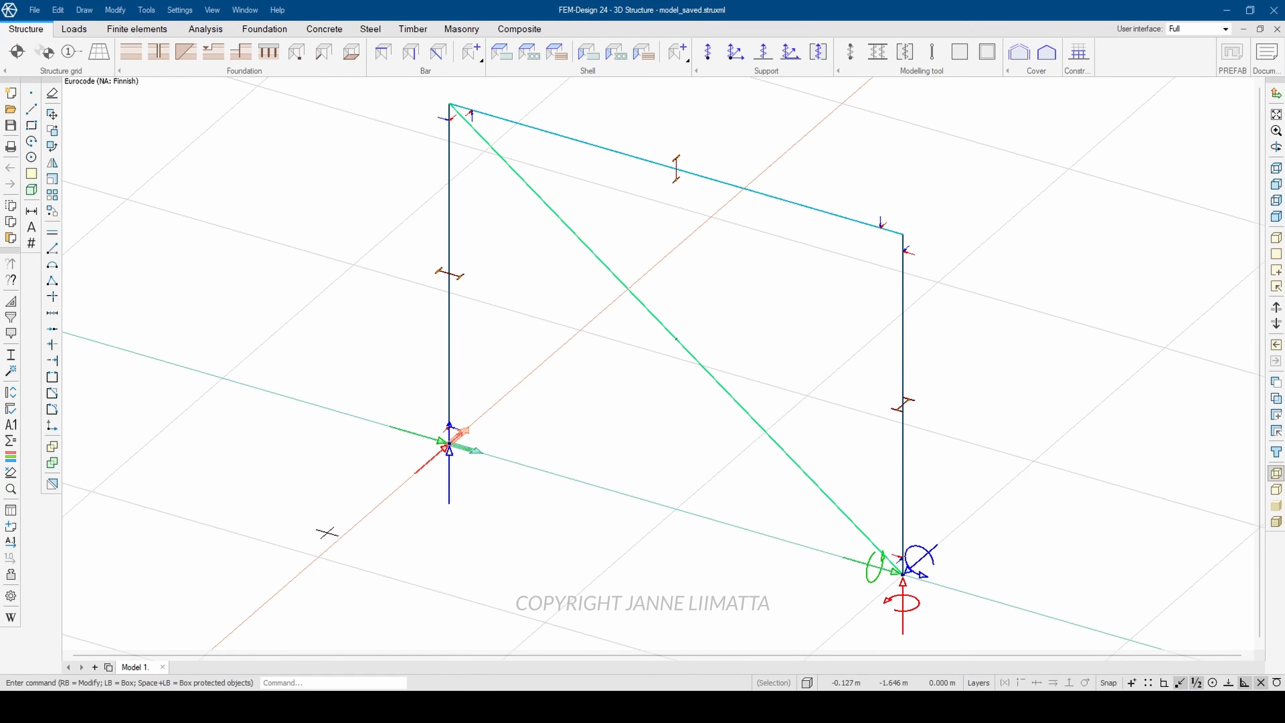
# Step: In FEM-Design, inspect the spring stiffness data of the rigid point support group at the base of the far column
pyautogui.click(327, 531)
pyautogui.click(540, 375)
pyautogui.click(777, 639)
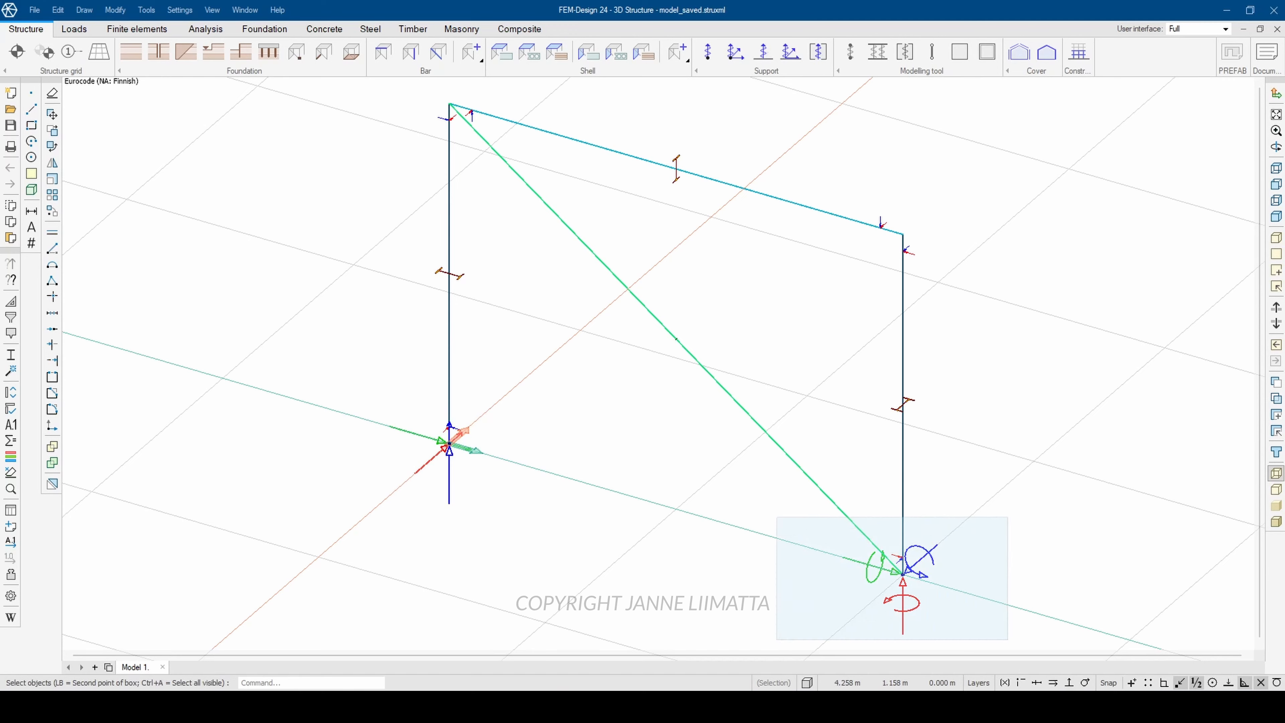
pyautogui.click(1007, 516)
pyautogui.rightClick(927, 133)
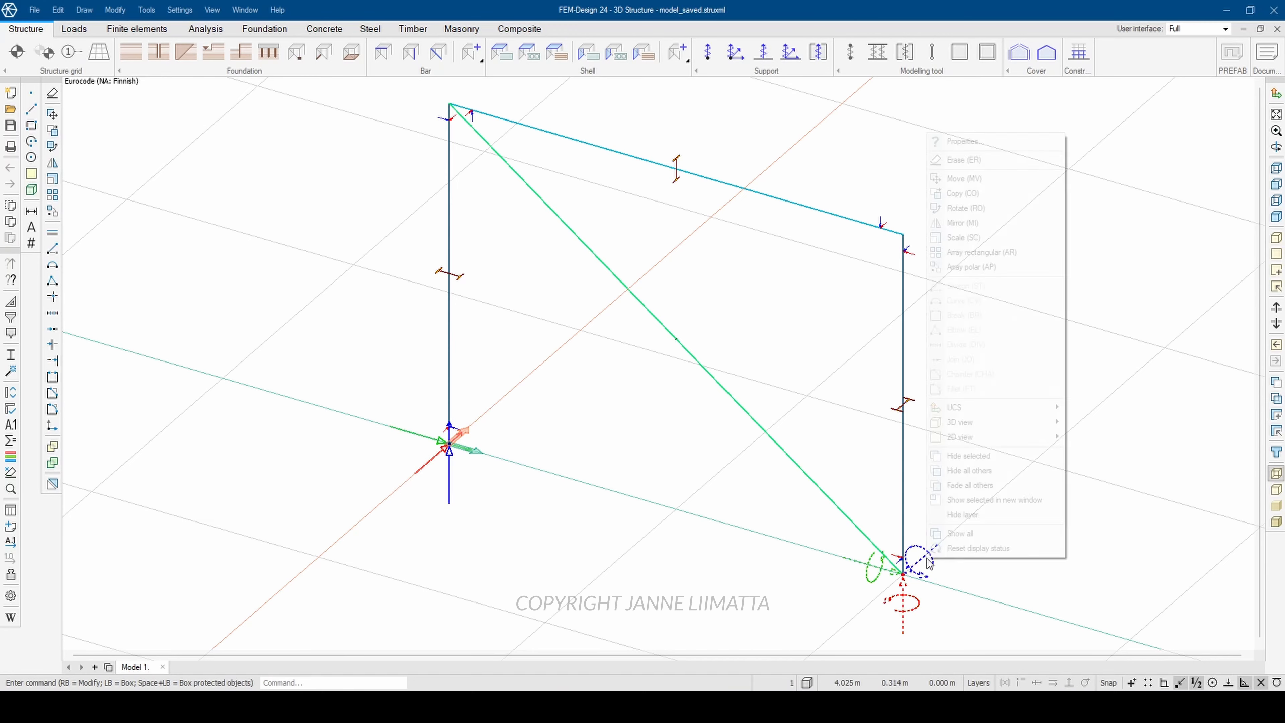
pyautogui.click(965, 141)
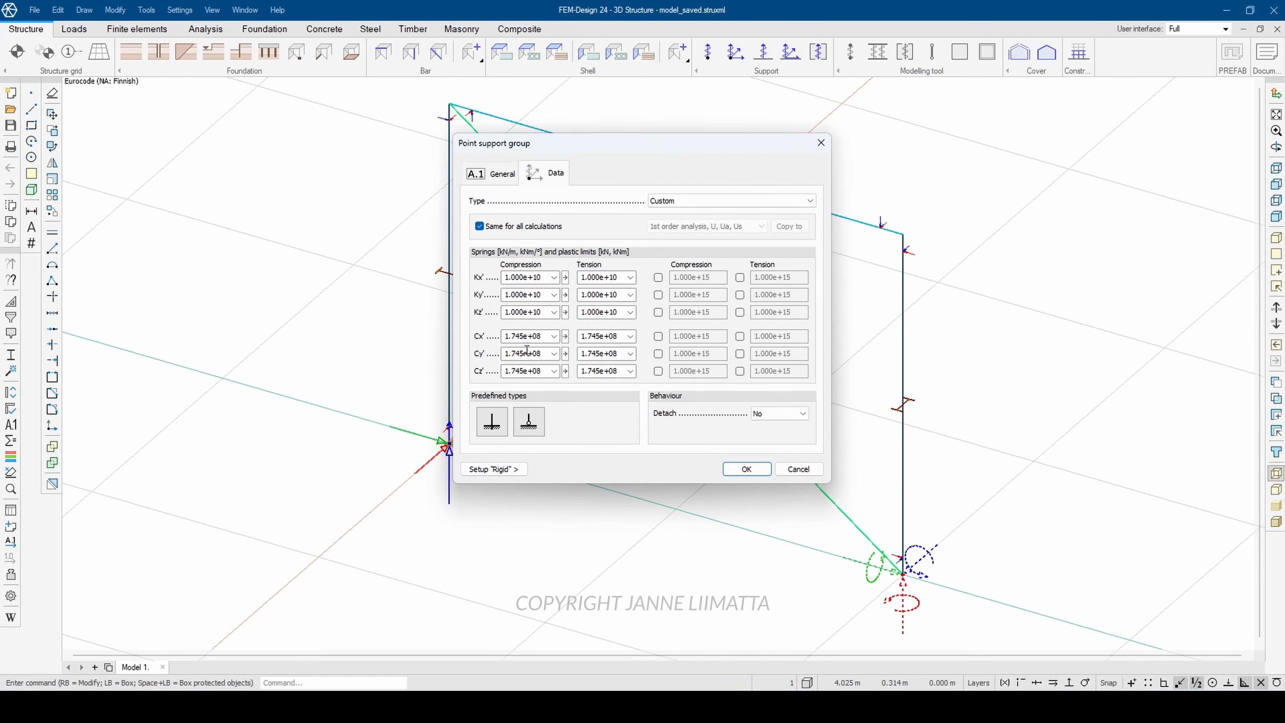
pyautogui.press('Escape')
pyautogui.rightClick(447, 468)
pyautogui.click(505, 52)
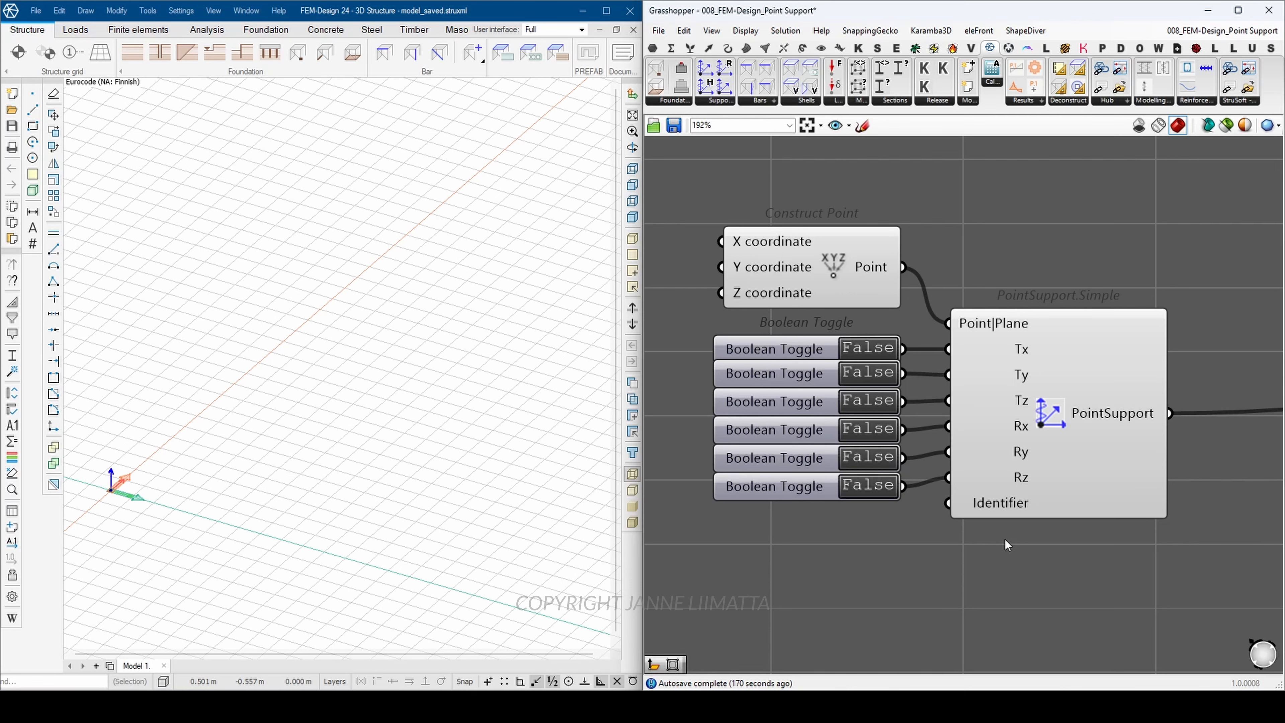
# Step: Set the Rz, Ry, Rx, Tz, Ty and Tx toggles of the PointSupport.Simple component in Grasshopper to True
pyautogui.click(869, 486)
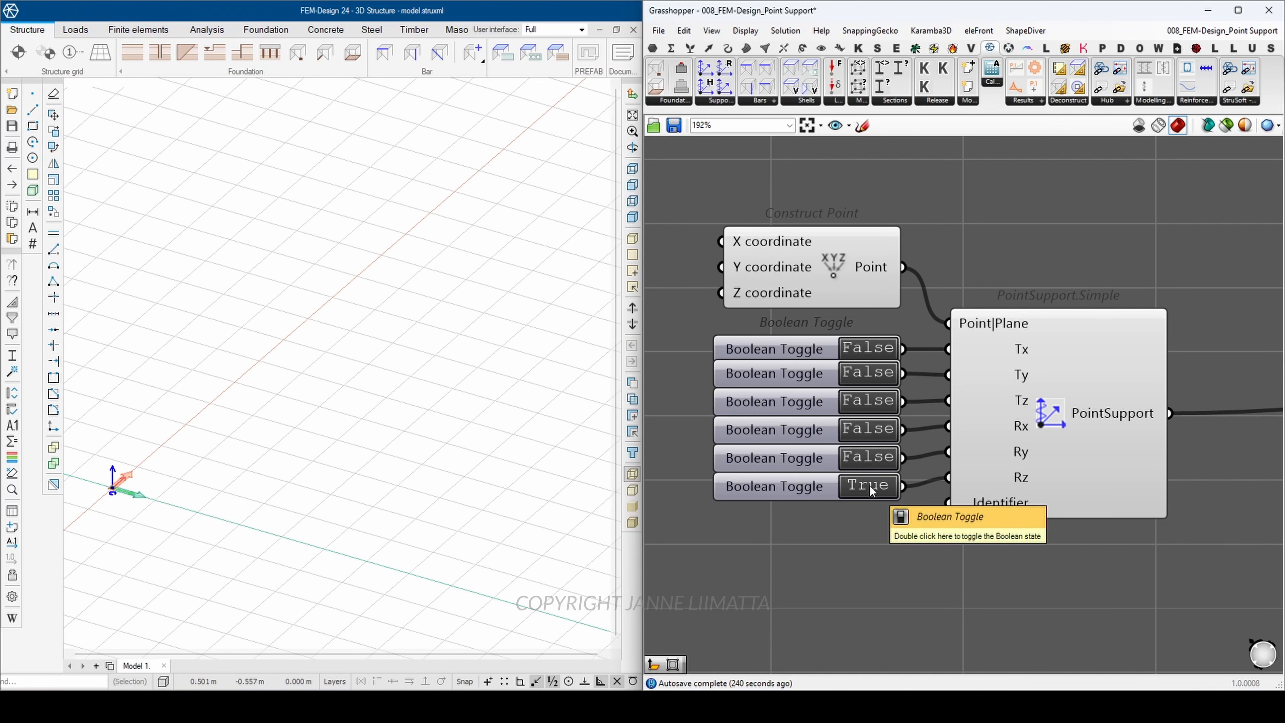
pyautogui.click(873, 457)
pyautogui.click(877, 430)
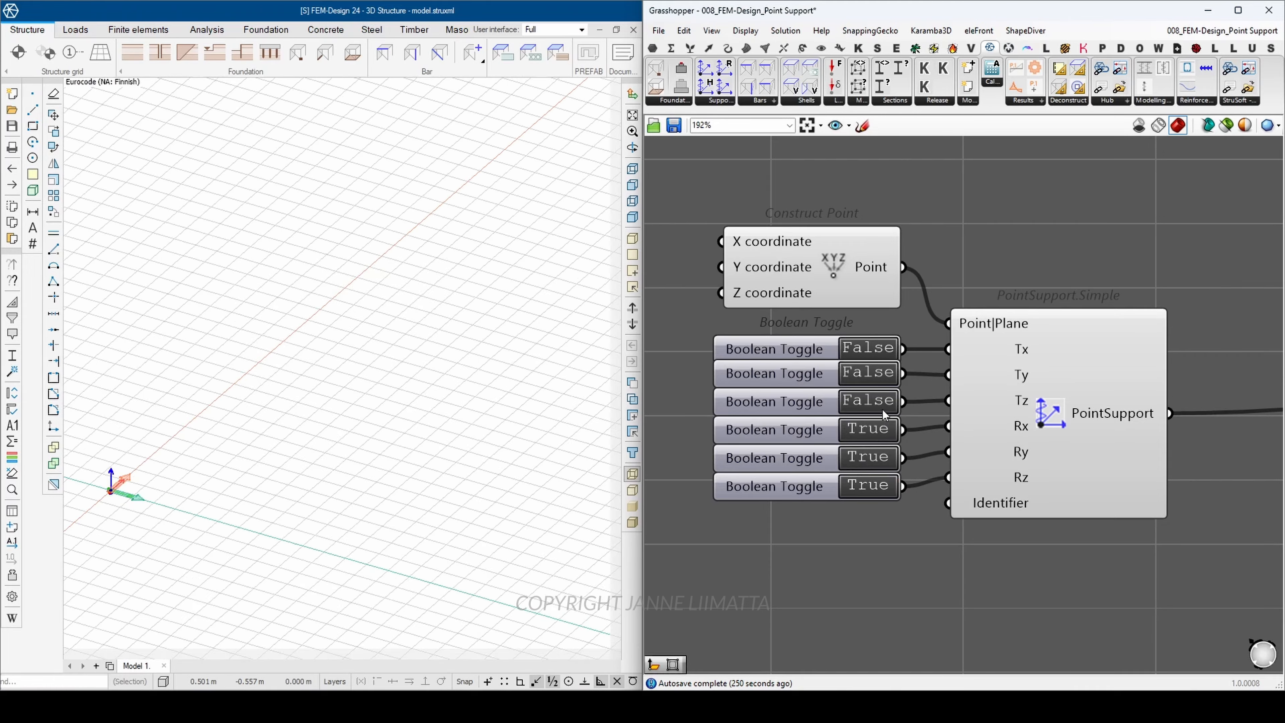
pyautogui.click(882, 400)
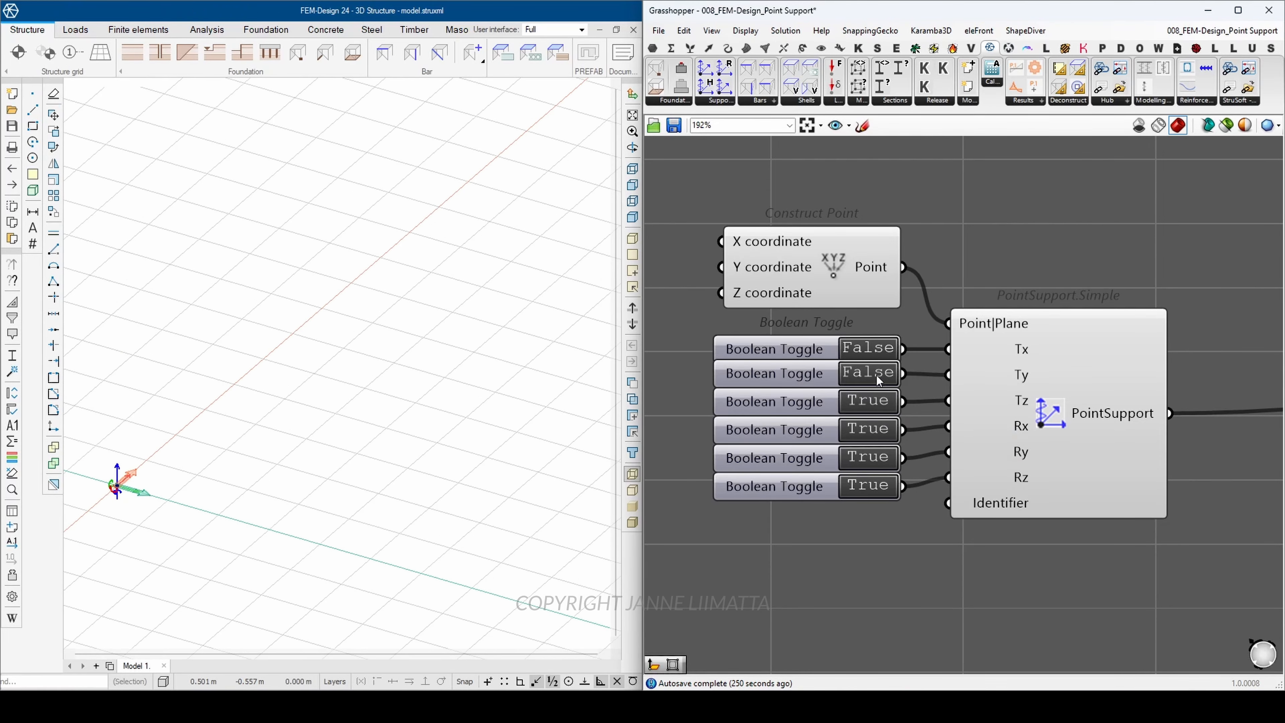
pyautogui.click(876, 375)
pyautogui.click(876, 352)
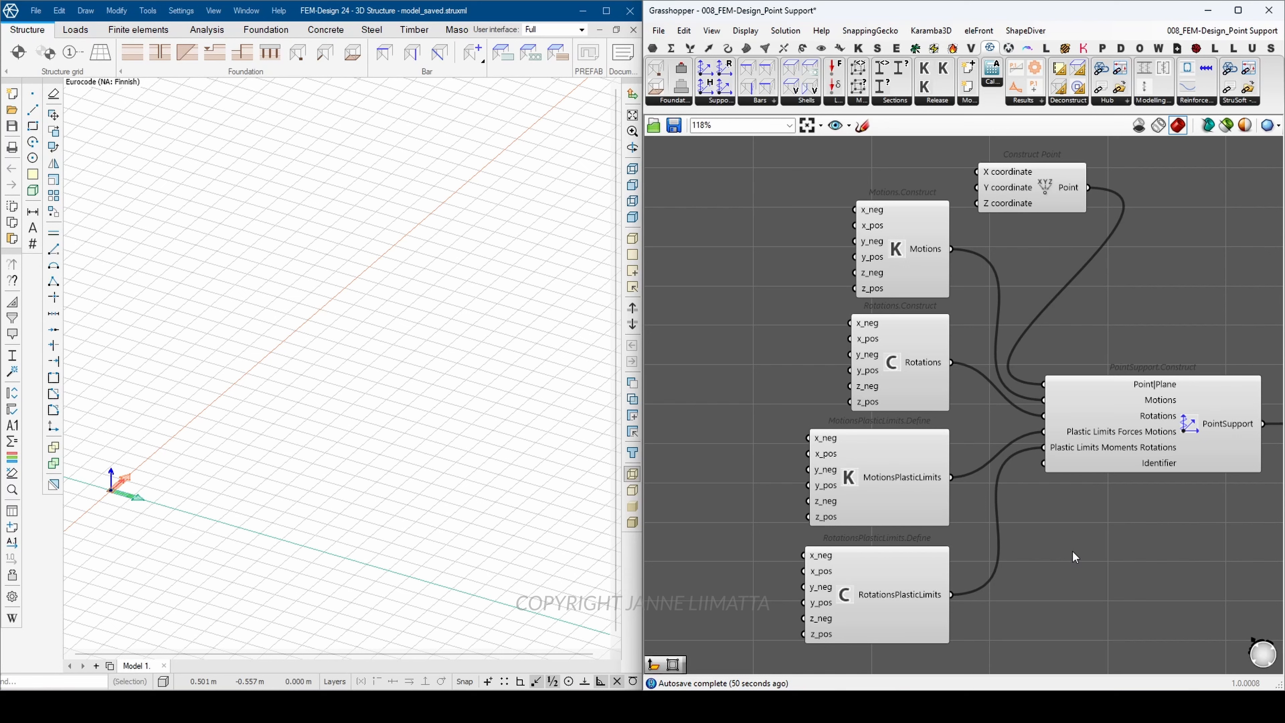
# Step: Examine the Motions, Rotations, MotionsPlasticLimits and RotationsPlasticLimits components that feed PointSupport.Construct
pyautogui.click(933, 272)
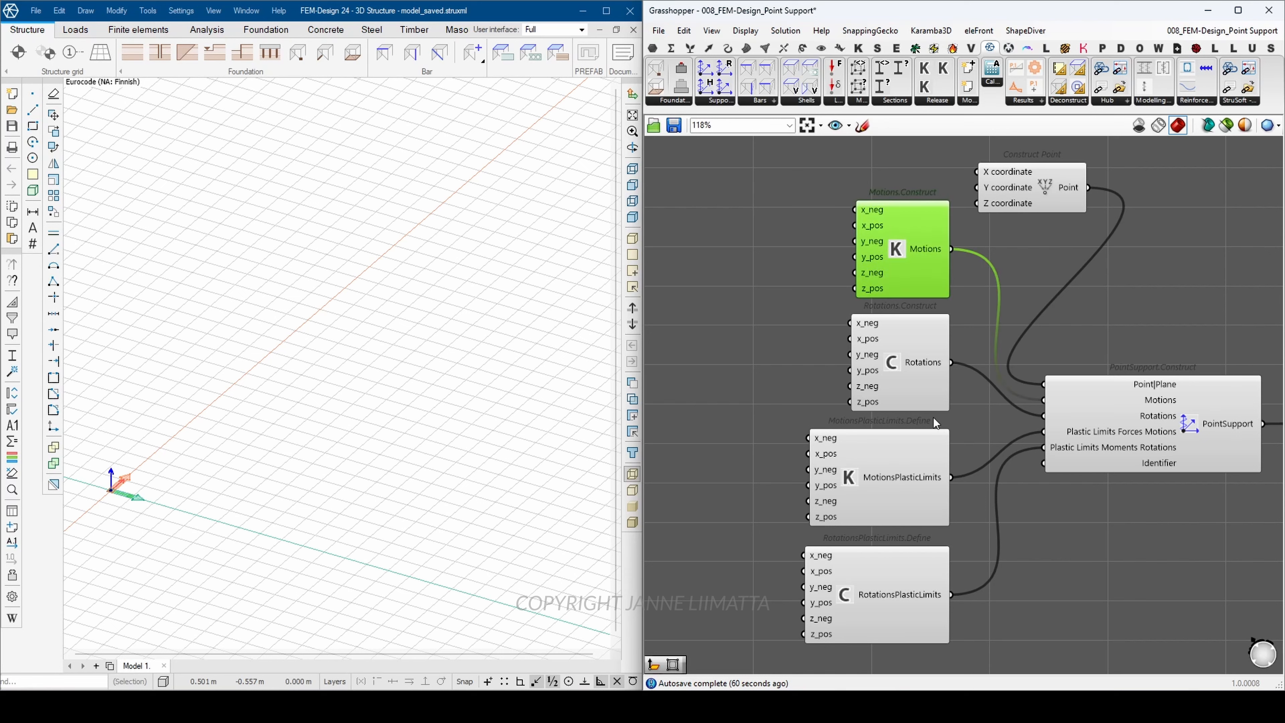
pyautogui.click(908, 404)
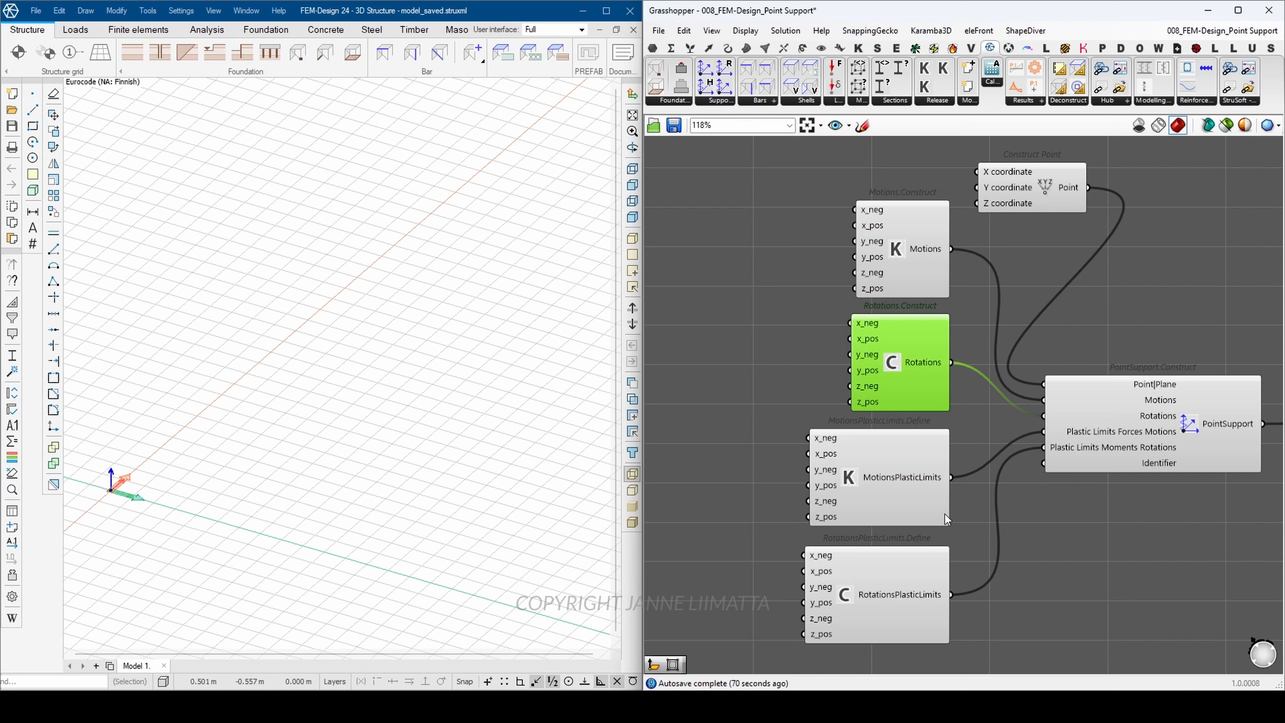
pyautogui.click(922, 505)
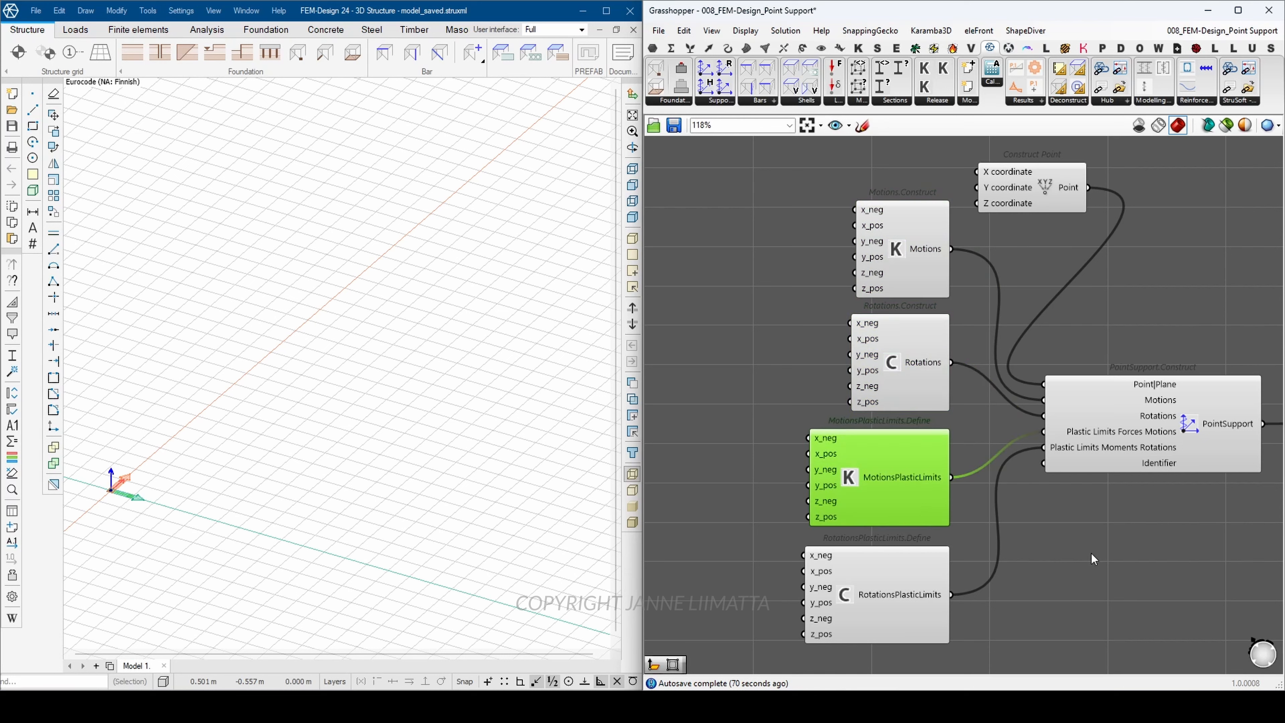
pyautogui.click(919, 628)
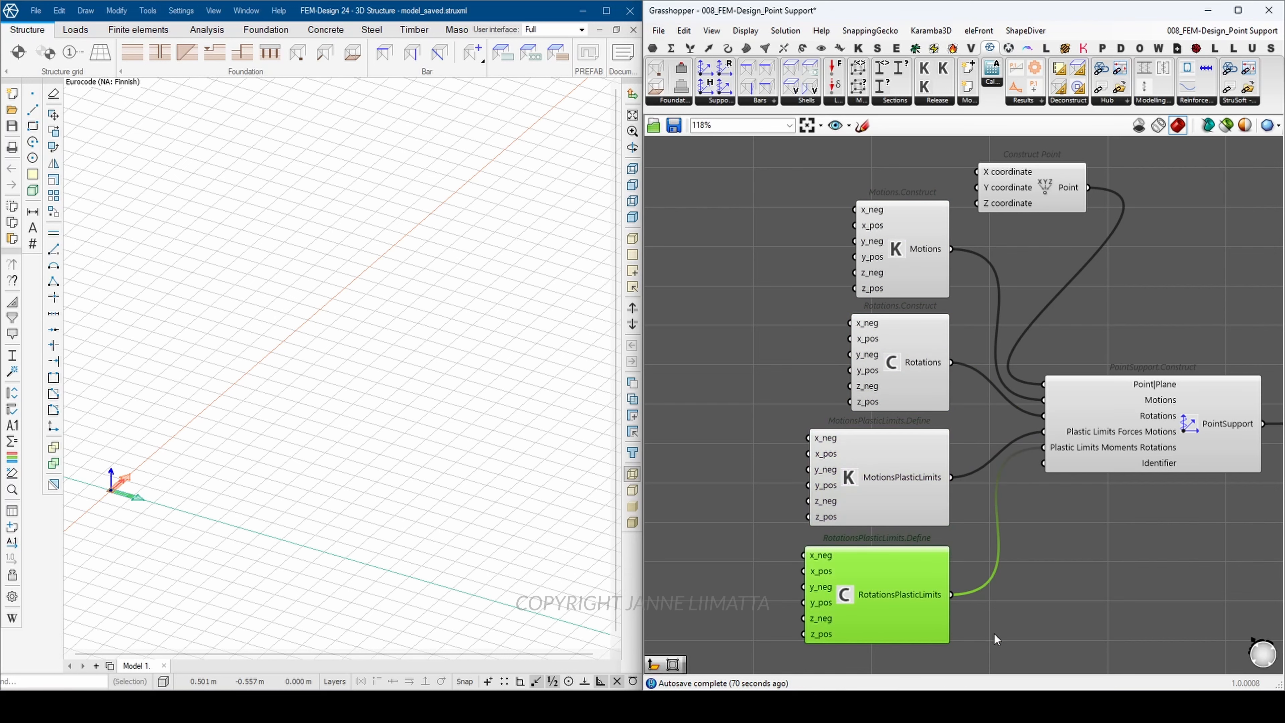
pyautogui.click(1034, 636)
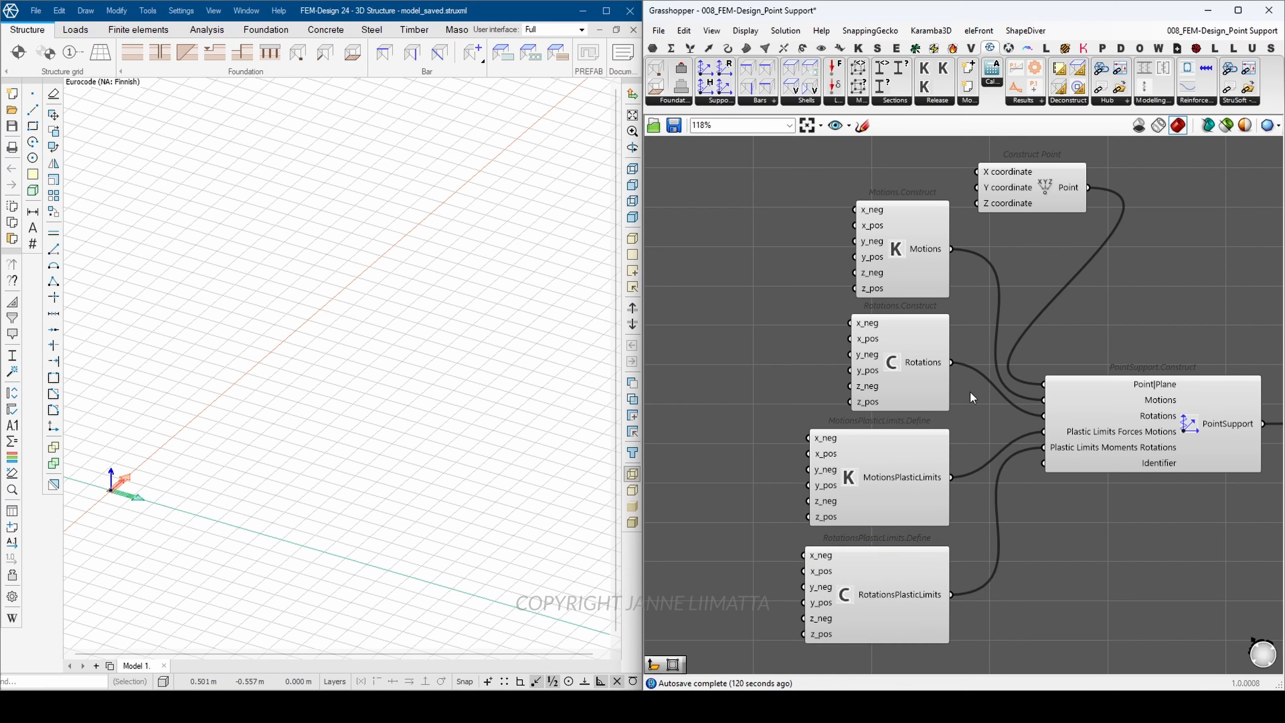
pyautogui.moveTo(969, 397); pyautogui.dragTo(759, 272)
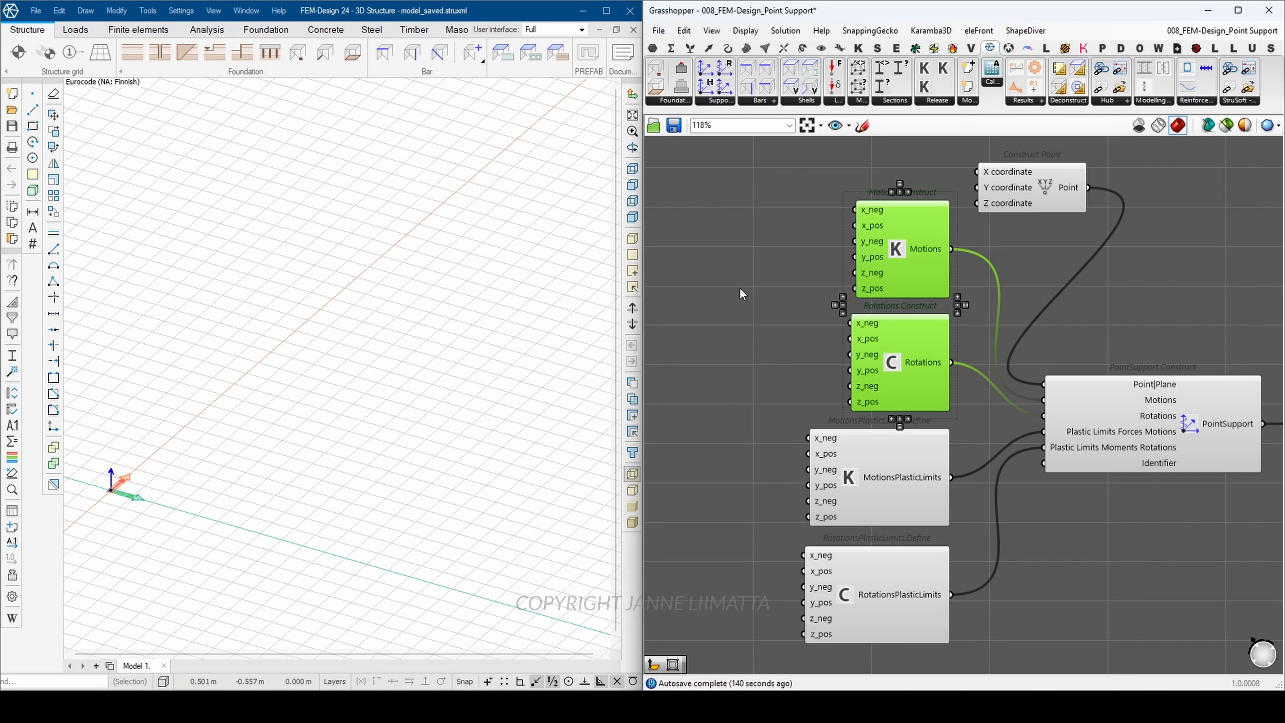
pyautogui.click(798, 335)
pyautogui.moveTo(874, 270)
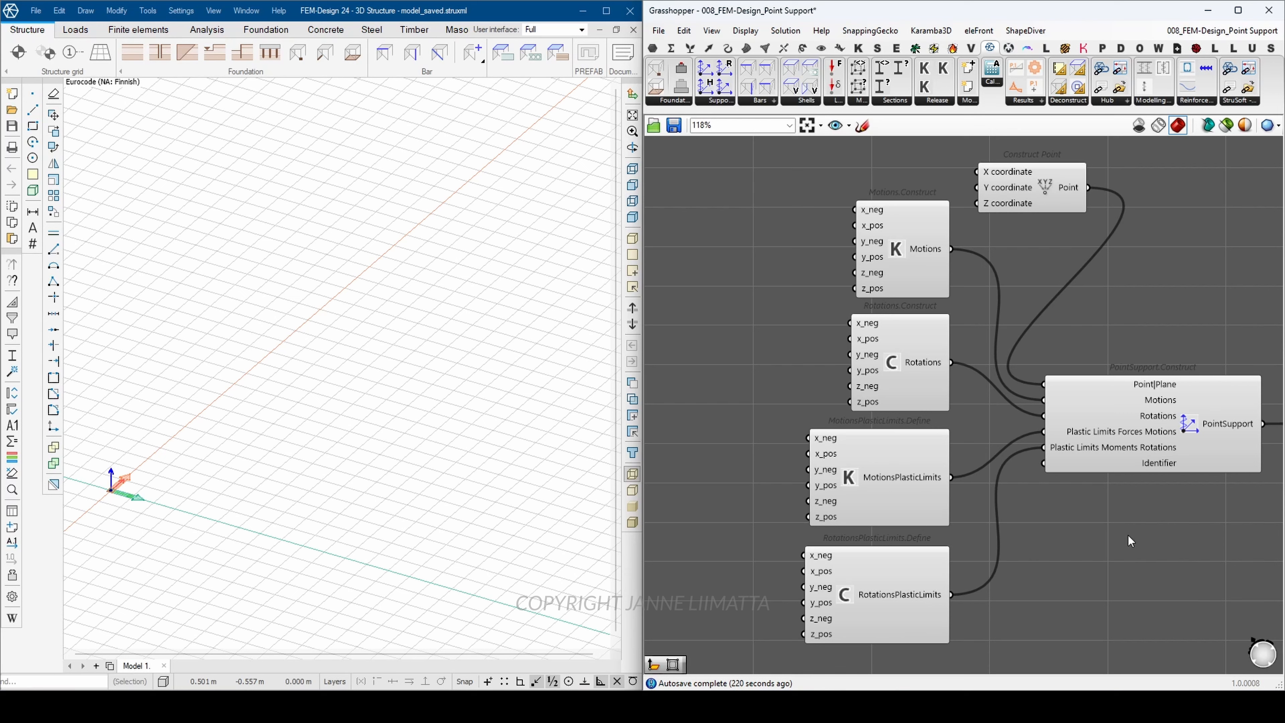
# Step: Add panels with 1000 and 0, connecting 1000 to x_pos and 0 to x_neg of Motions.Construct
pyautogui.doubleClick(784, 232)
pyautogui.write('1000')
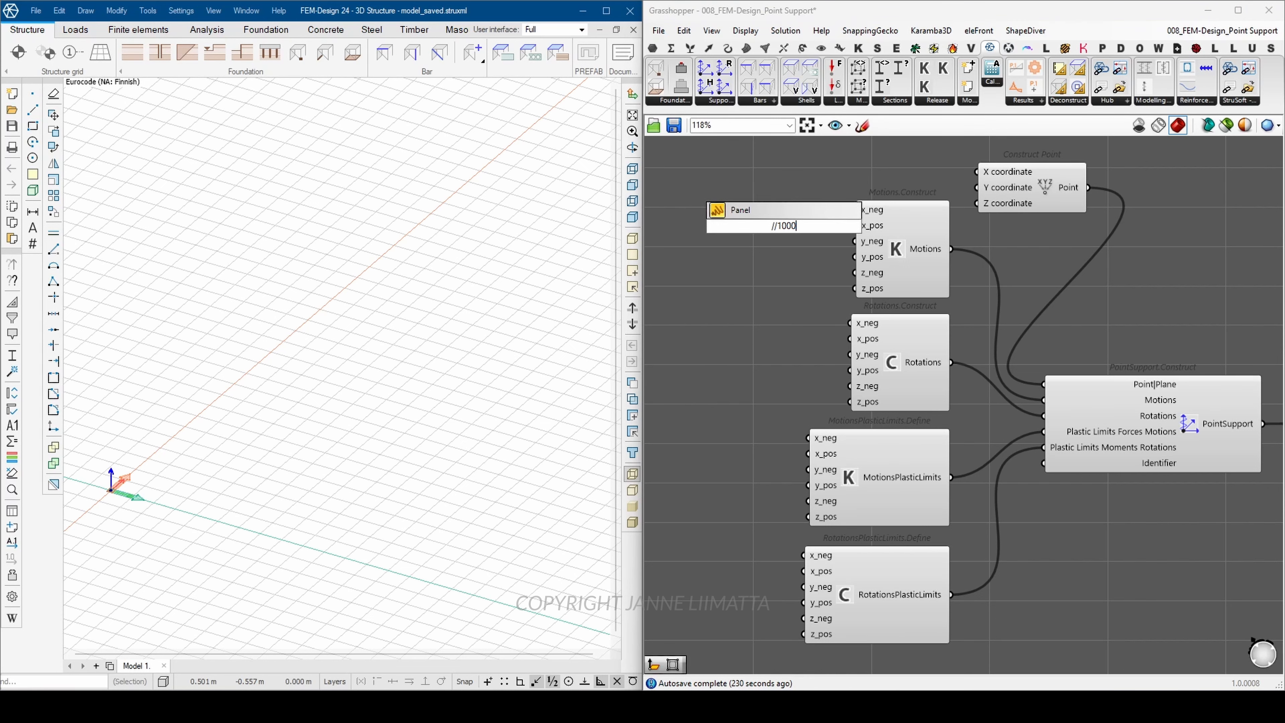
pyautogui.press('Return')
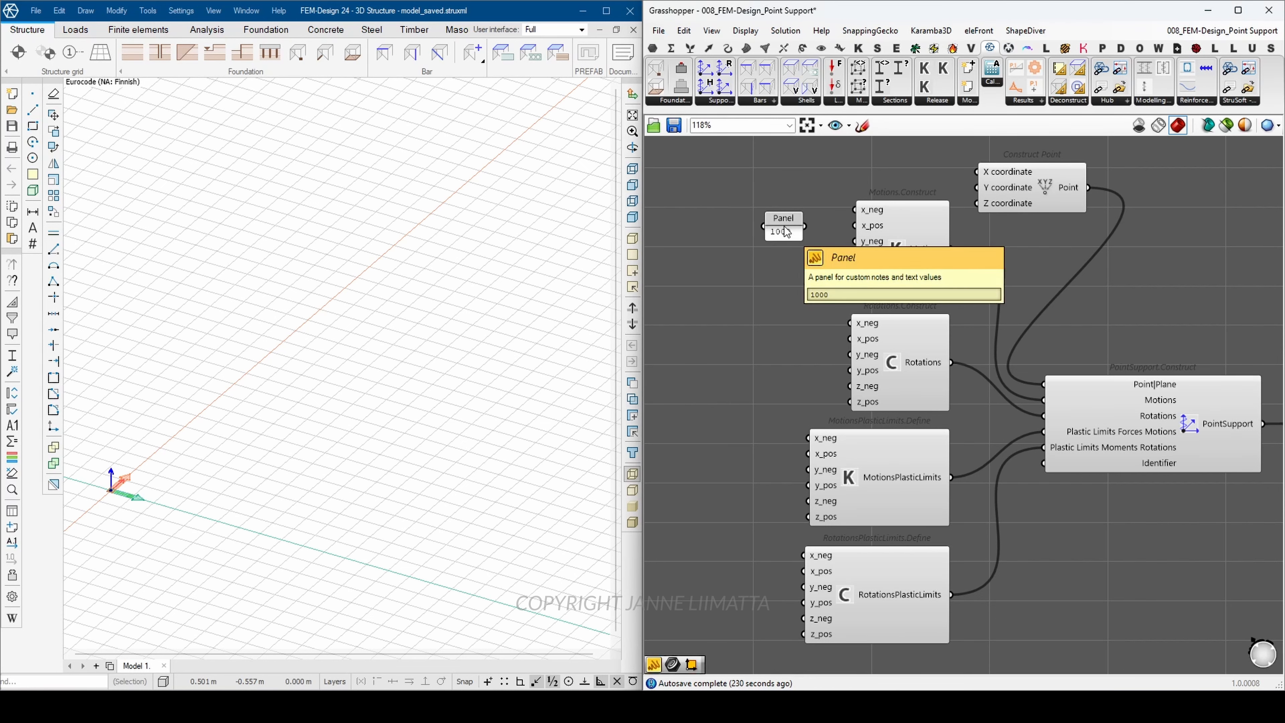
pyautogui.moveTo(804, 227); pyautogui.dragTo(854, 225)
pyautogui.doubleClick(782, 180)
pyautogui.write('//0')
pyautogui.press('Return')
pyautogui.moveTo(796, 180); pyautogui.dragTo(854, 209)
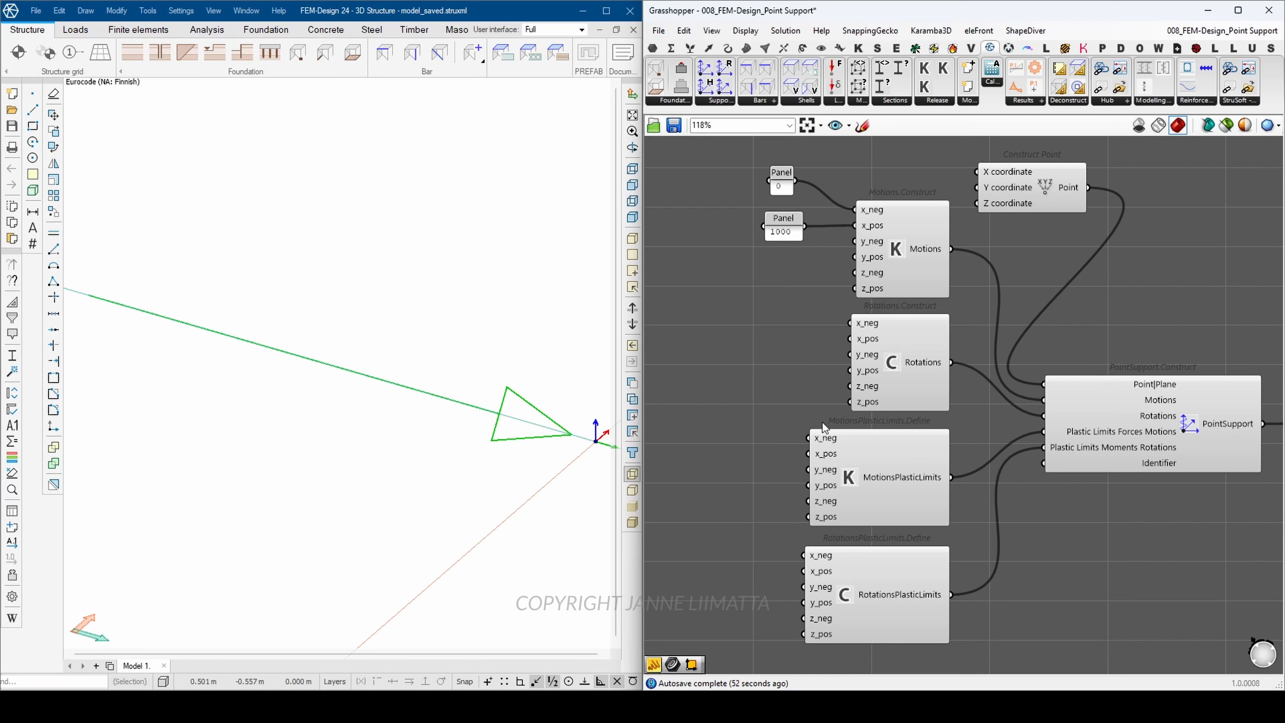
# Step: Add a panel with the value 500 and connect it to x_pos of MotionsPlasticLimits.Define
pyautogui.moveTo(823, 459)
pyautogui.doubleClick(760, 452)
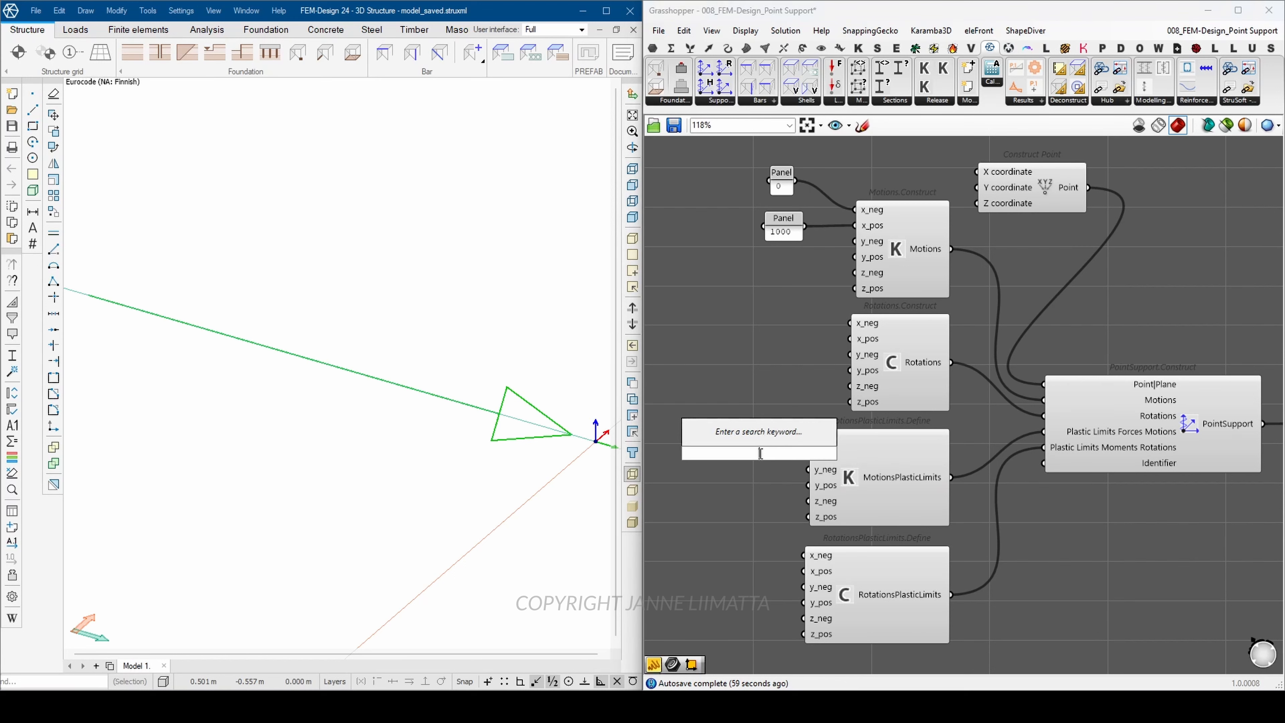
pyautogui.write('//500')
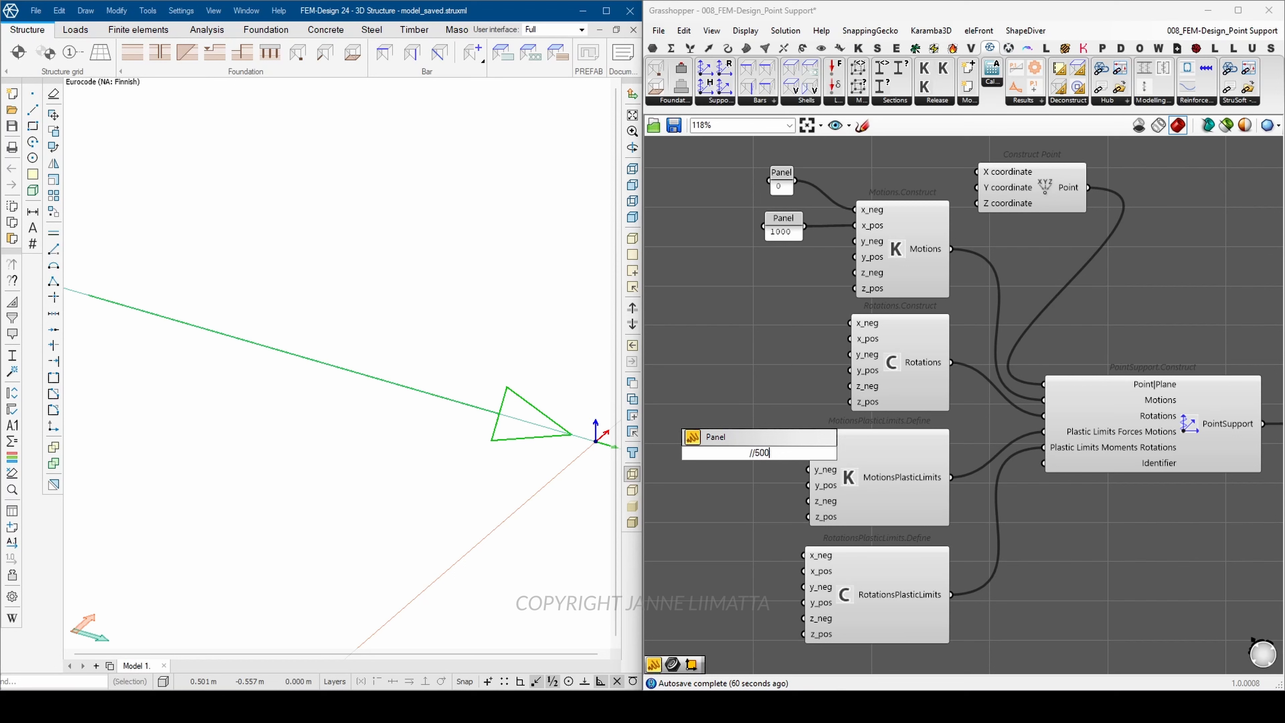
pyautogui.press('Return')
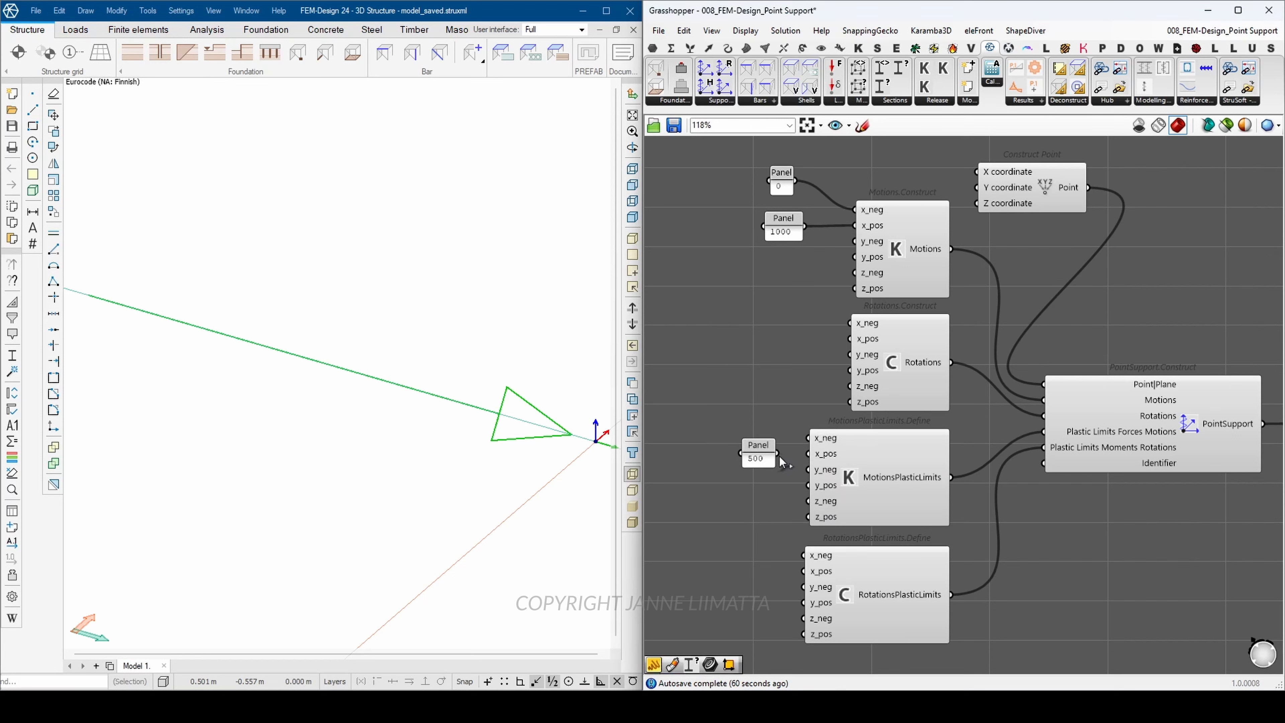
pyautogui.moveTo(782, 462); pyautogui.dragTo(808, 454)
# Step: In FEM-Design, draw a single short beam from the point support at the origin along the axis of the support arrow
pyautogui.scroll(-2, 550, 374)
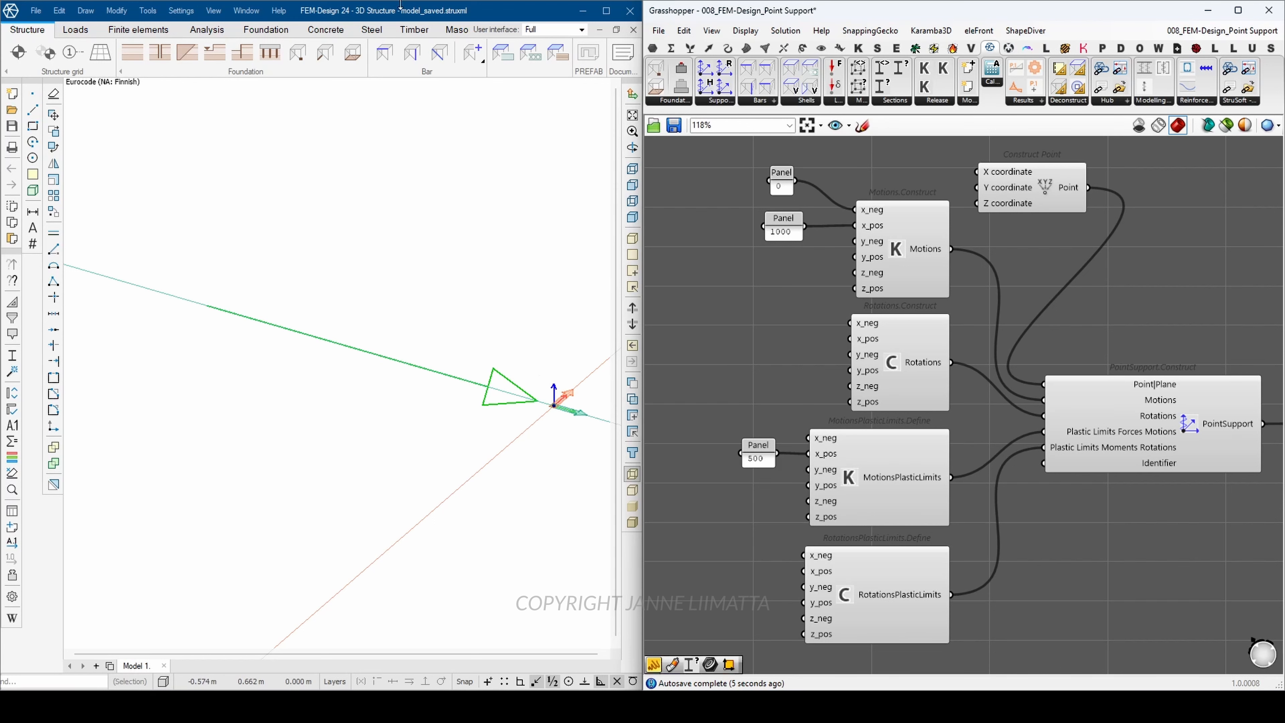
pyautogui.click(387, 41)
pyautogui.click(386, 49)
pyautogui.scroll(-2, 295, 142)
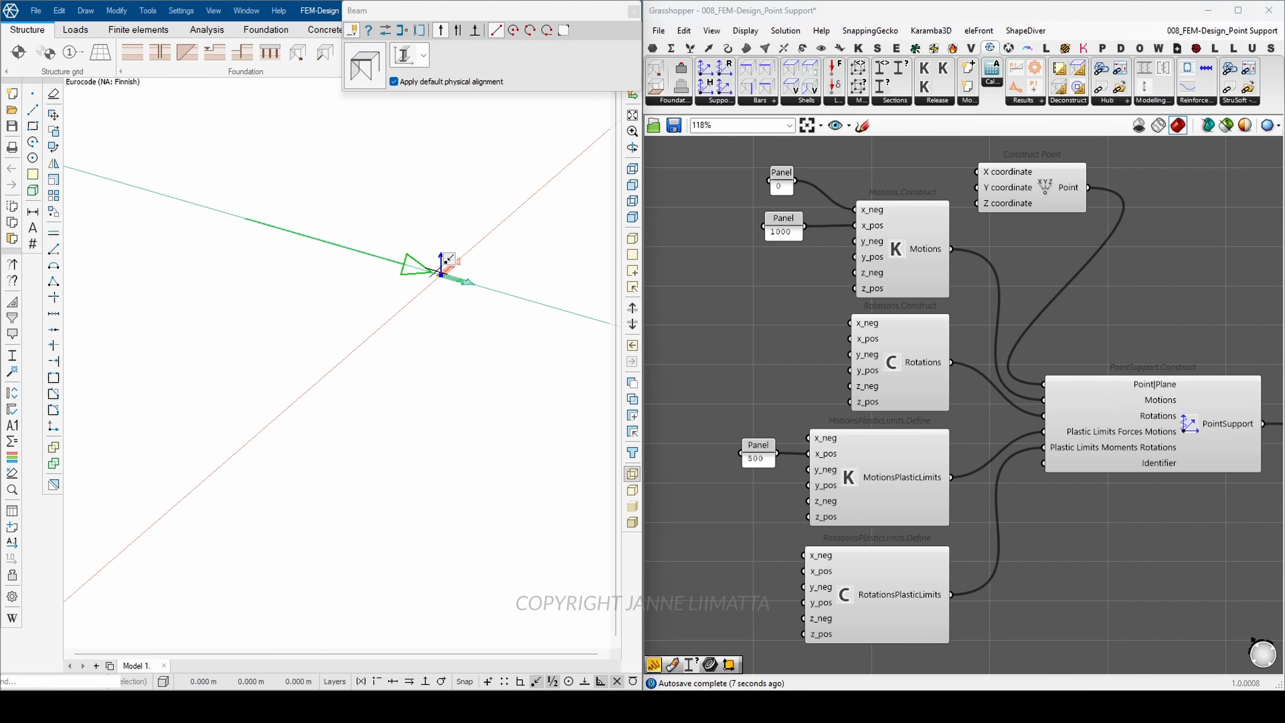
pyautogui.click(570, 311)
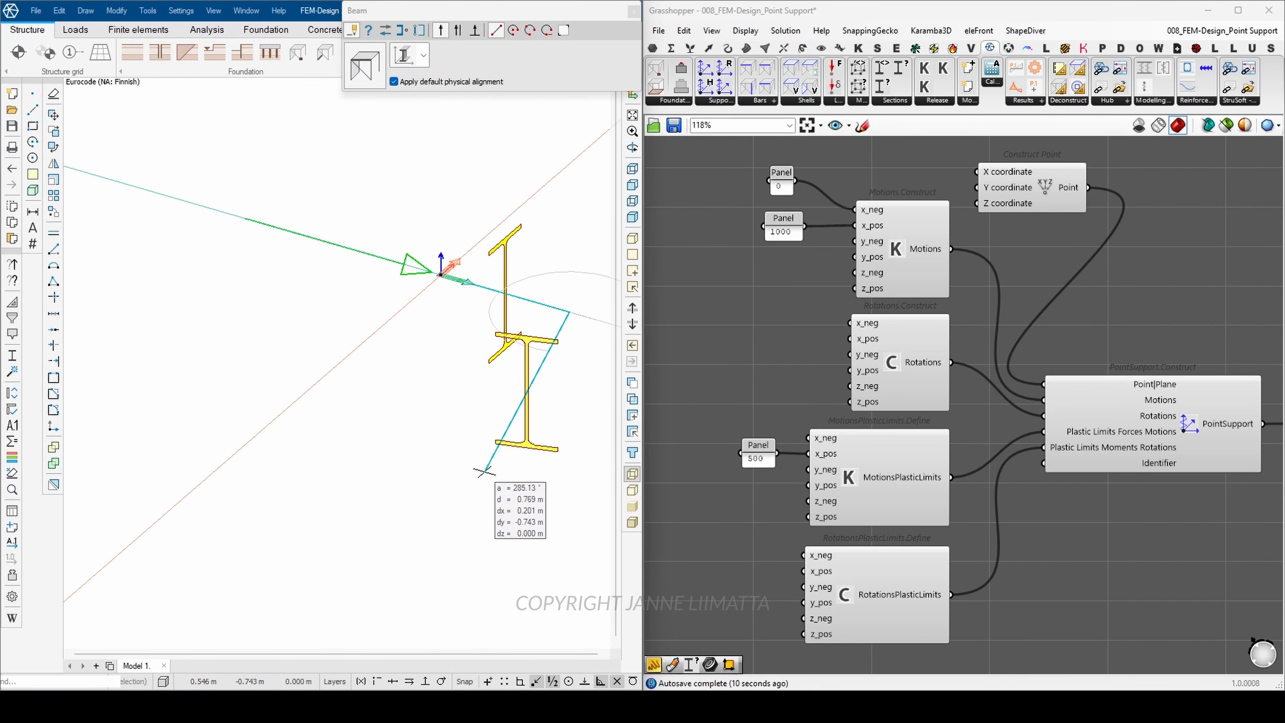
pyautogui.press('Escape')
pyautogui.scroll(-4, 232, 378)
pyautogui.press('Escape')
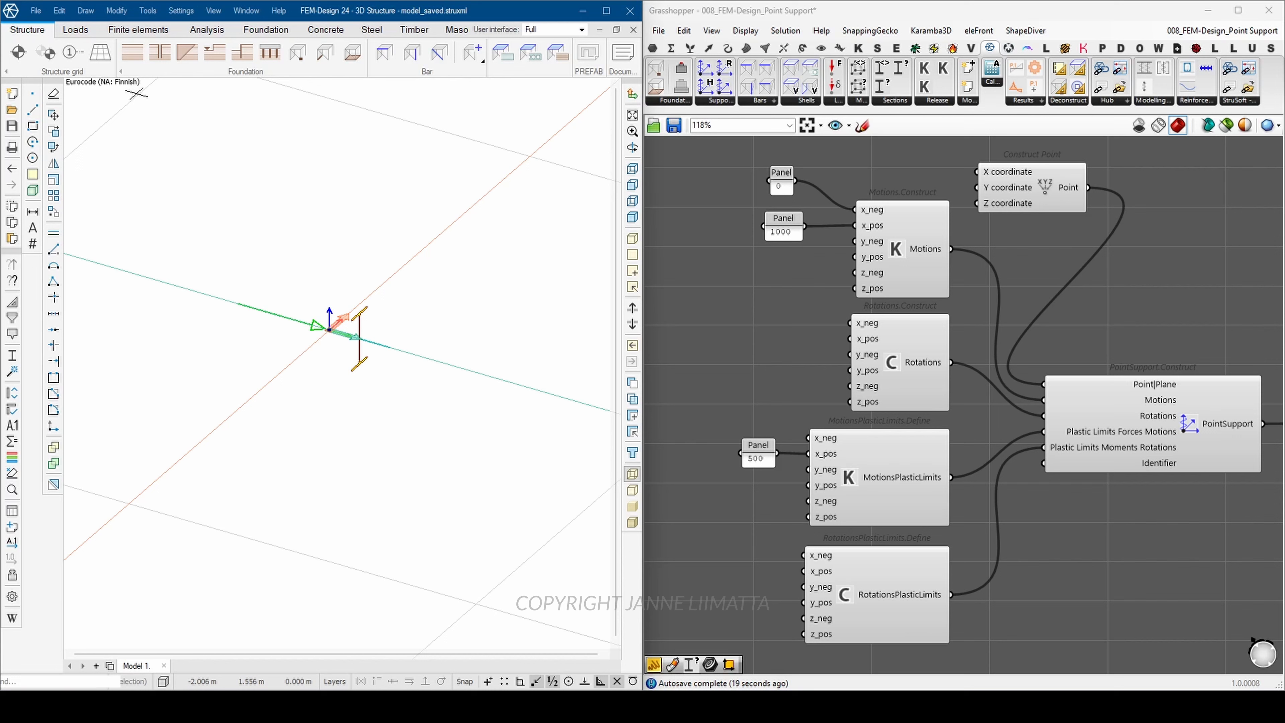
# Step: Create load case a and place a 200 kN point load at the beam's free end, directed towards the support
pyautogui.click(76, 32)
pyautogui.click(17, 52)
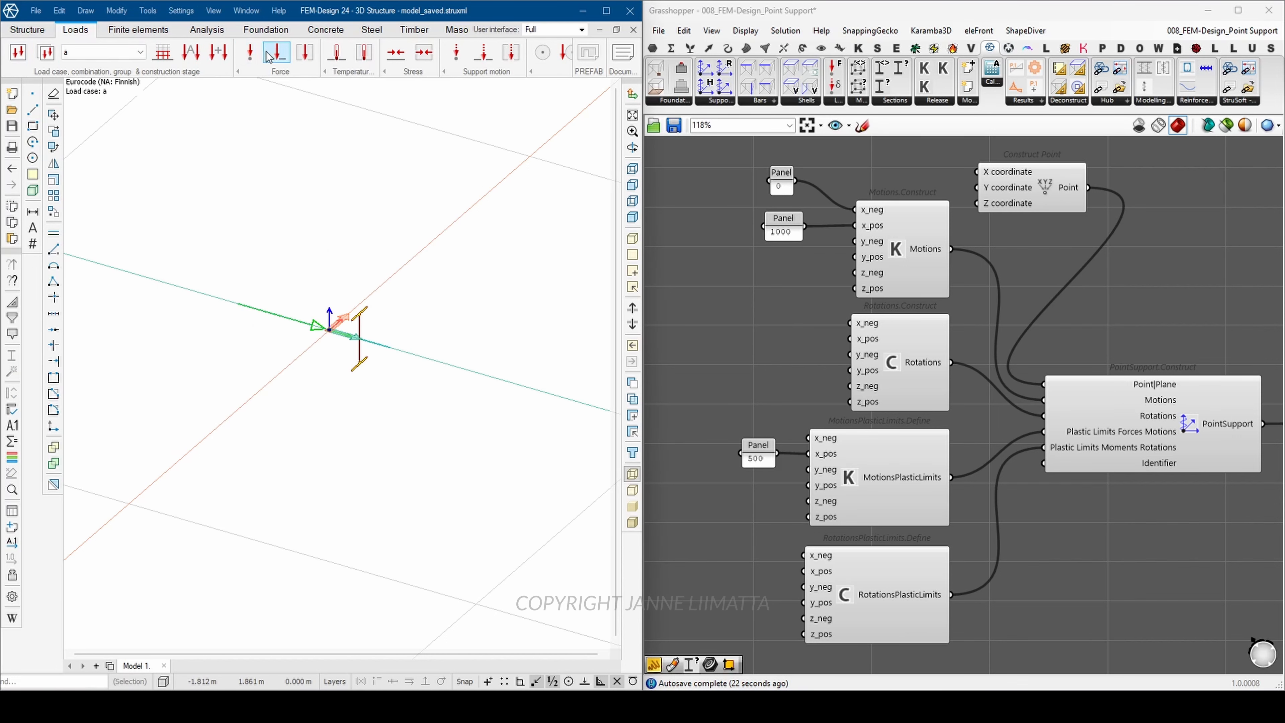
pyautogui.click(249, 52)
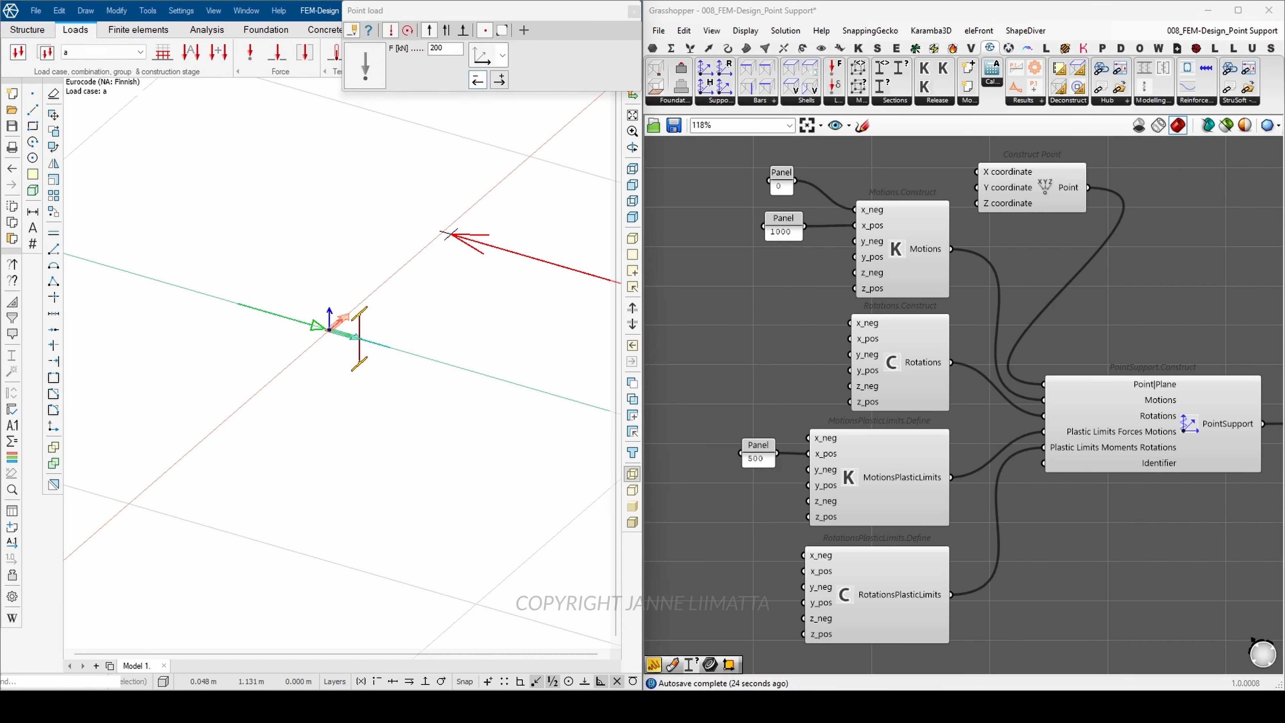
pyautogui.click(391, 348)
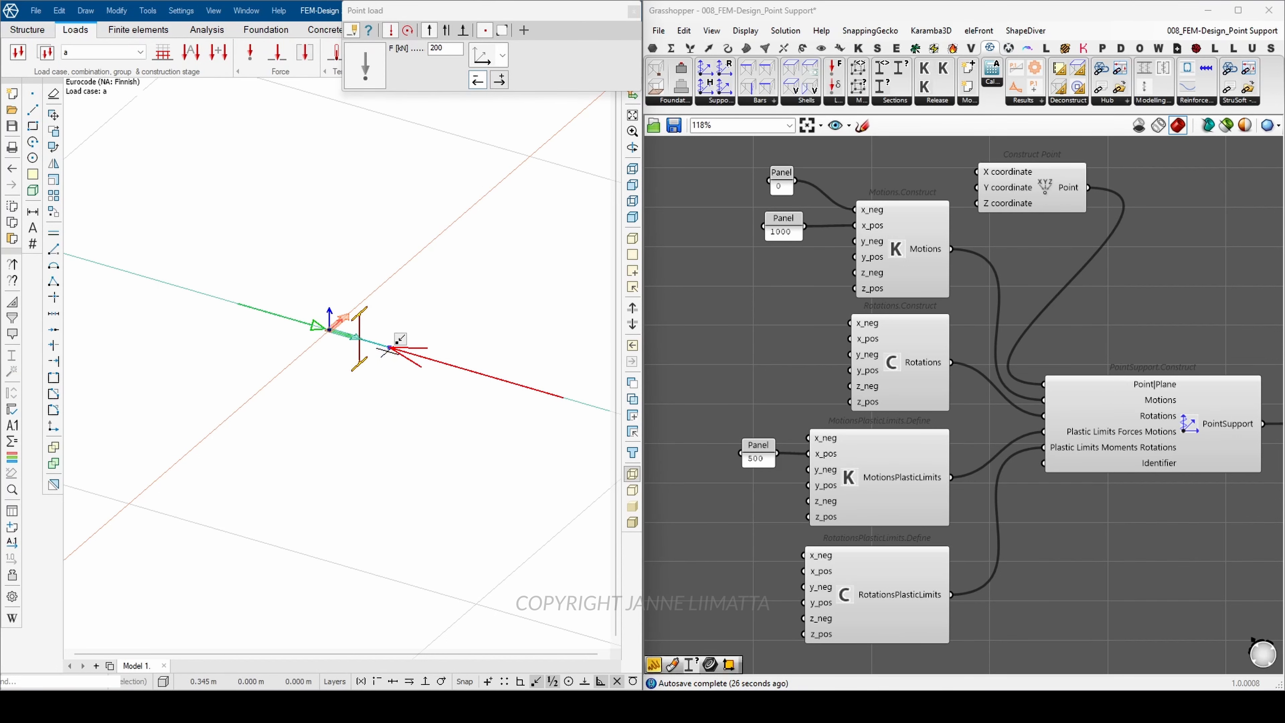
pyautogui.press('Escape')
# Step: Calculate the load cases and display the translational displacements for load case a
pyautogui.click(207, 29)
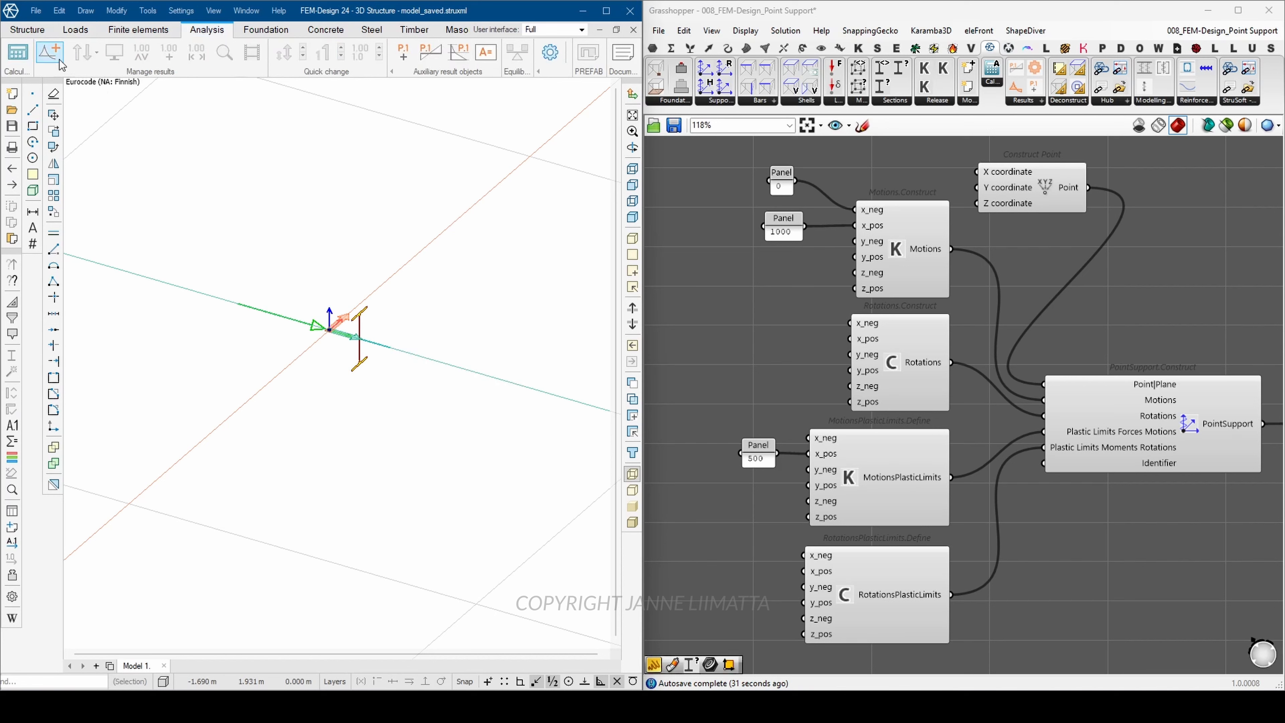
pyautogui.click(22, 54)
pyautogui.click(144, 238)
pyautogui.click(421, 439)
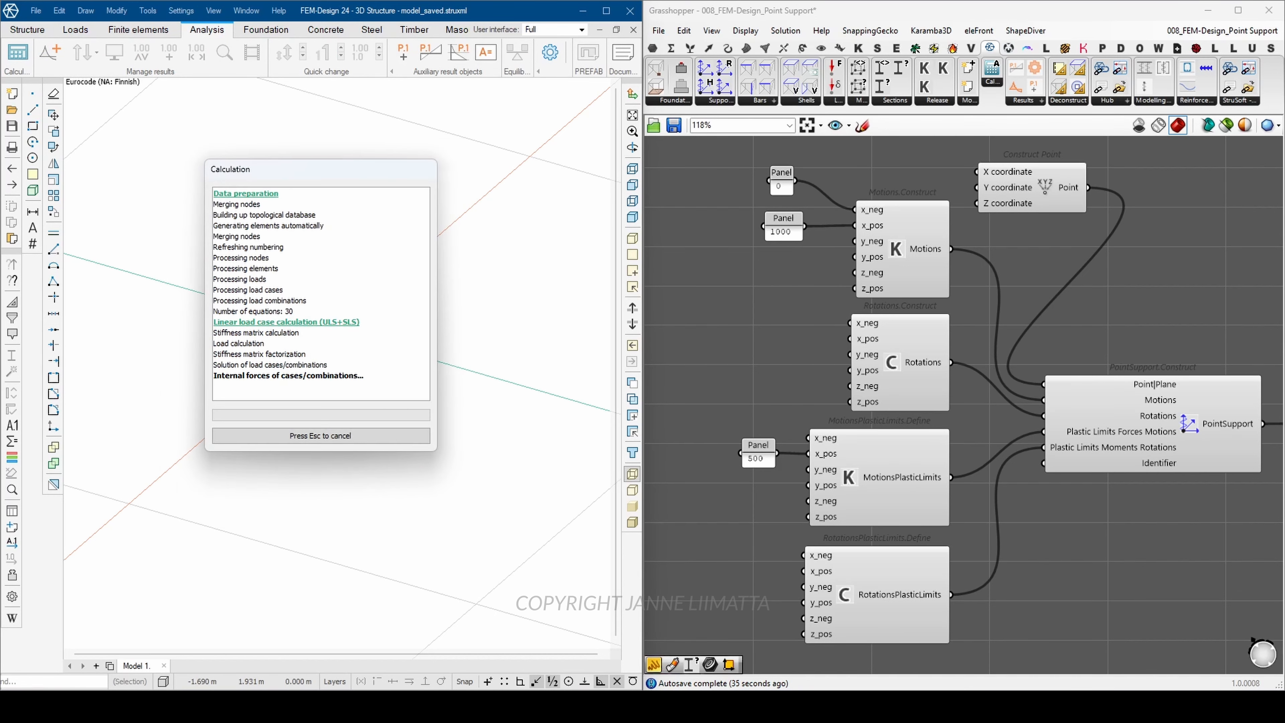
pyautogui.click(50, 52)
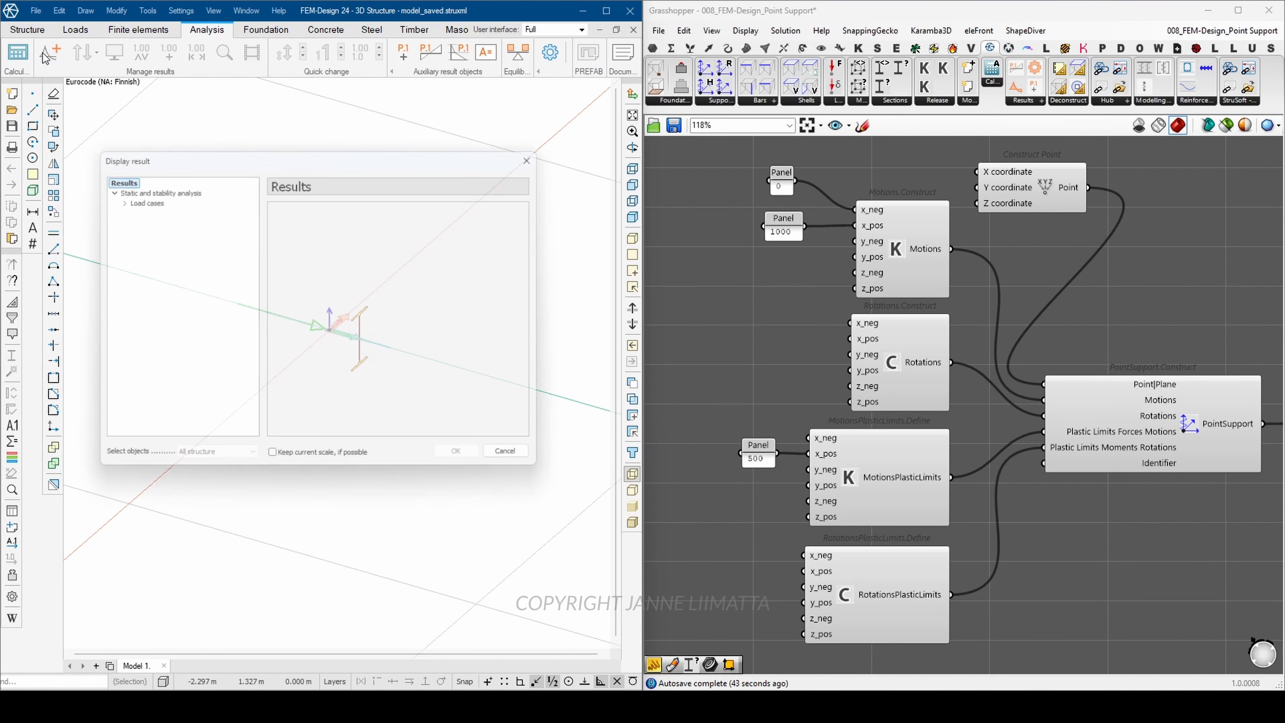
pyautogui.click(113, 196)
pyautogui.doubleClick(149, 209)
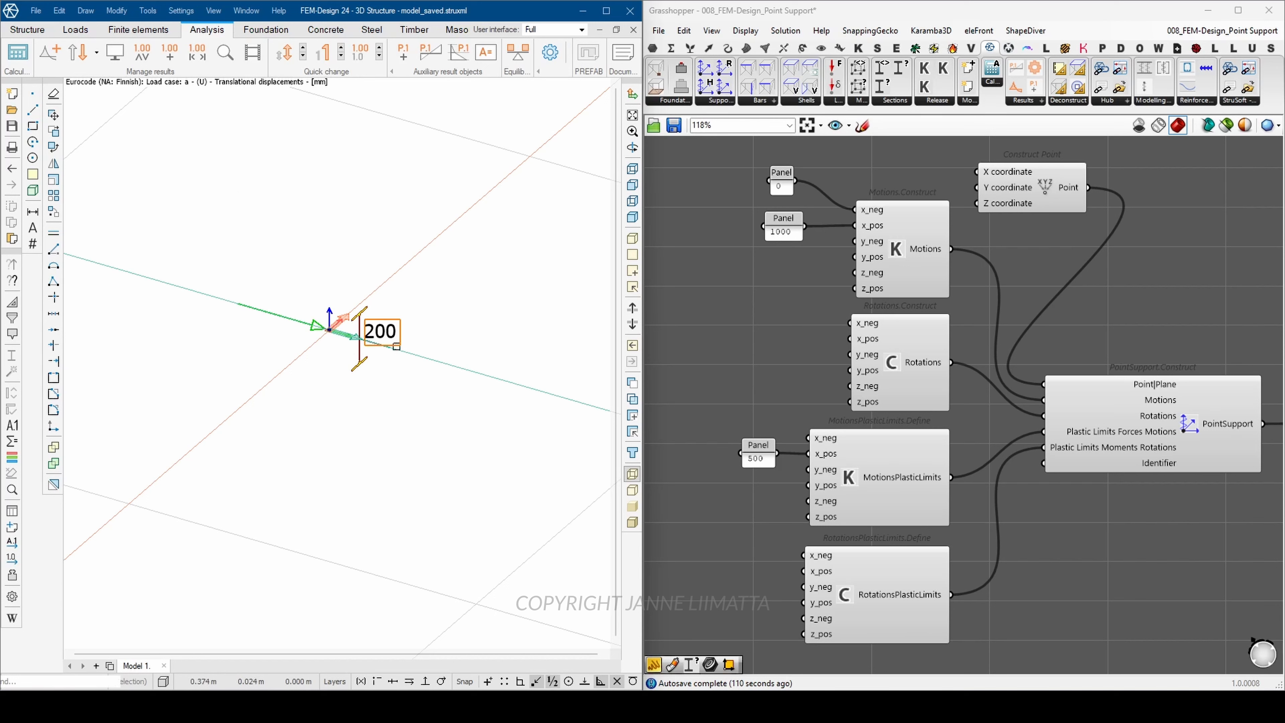
# Step: Set the point load at the beam end to 501 kN in load case a
pyautogui.click(83, 26)
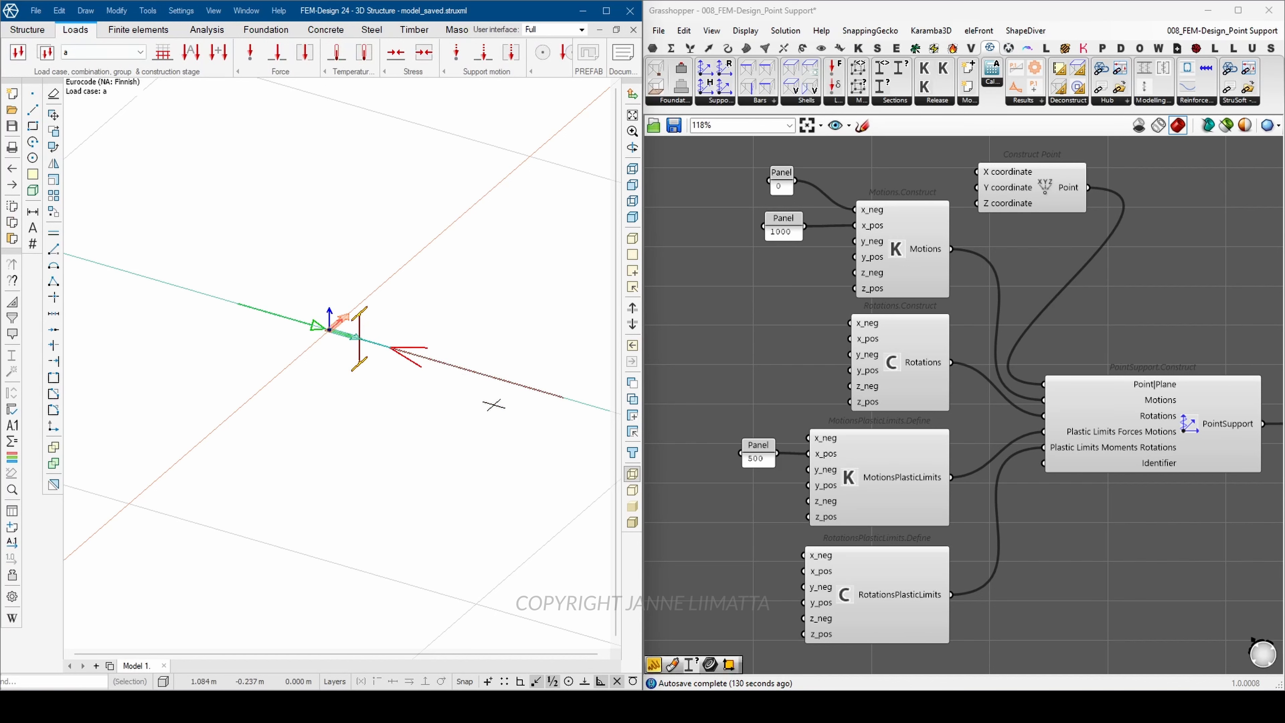
pyautogui.click(490, 376)
pyautogui.rightClick(483, 332)
pyautogui.click(512, 273)
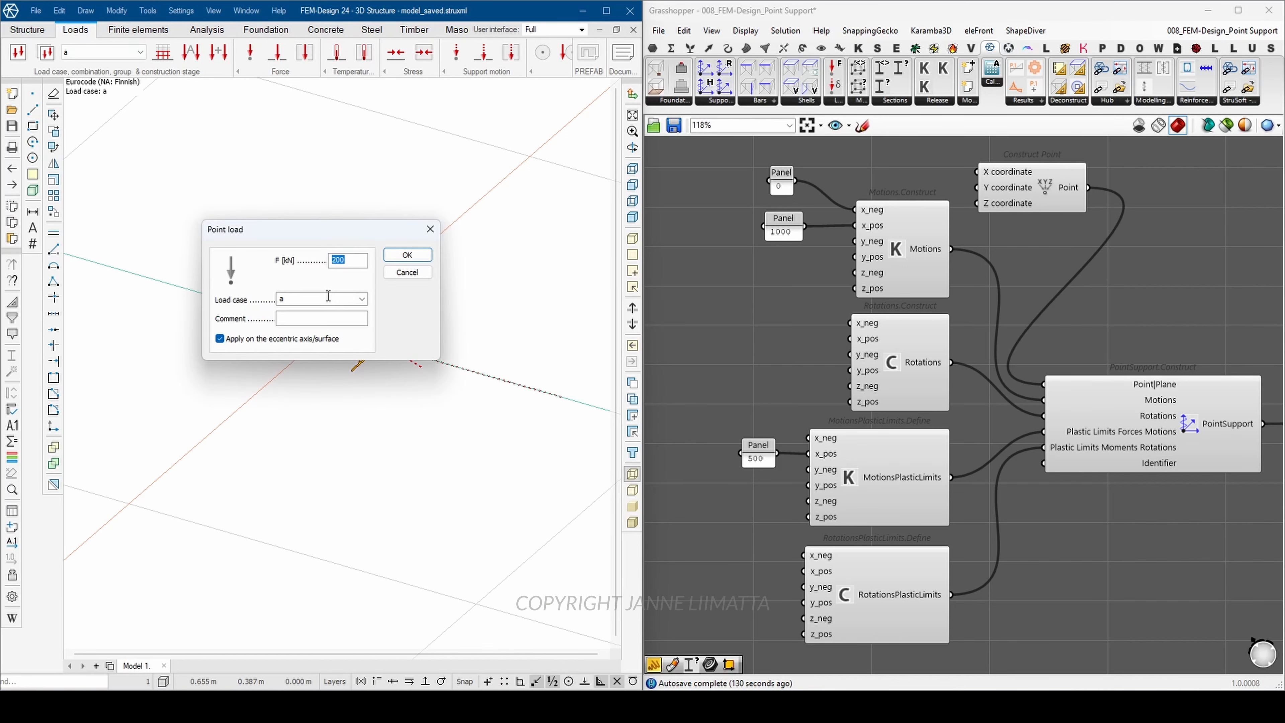
pyautogui.write('501')
pyautogui.click(424, 257)
# Step: Create load combination a, calculate the load combinations with plastic analysis, and check the translational displacements
pyautogui.click(219, 52)
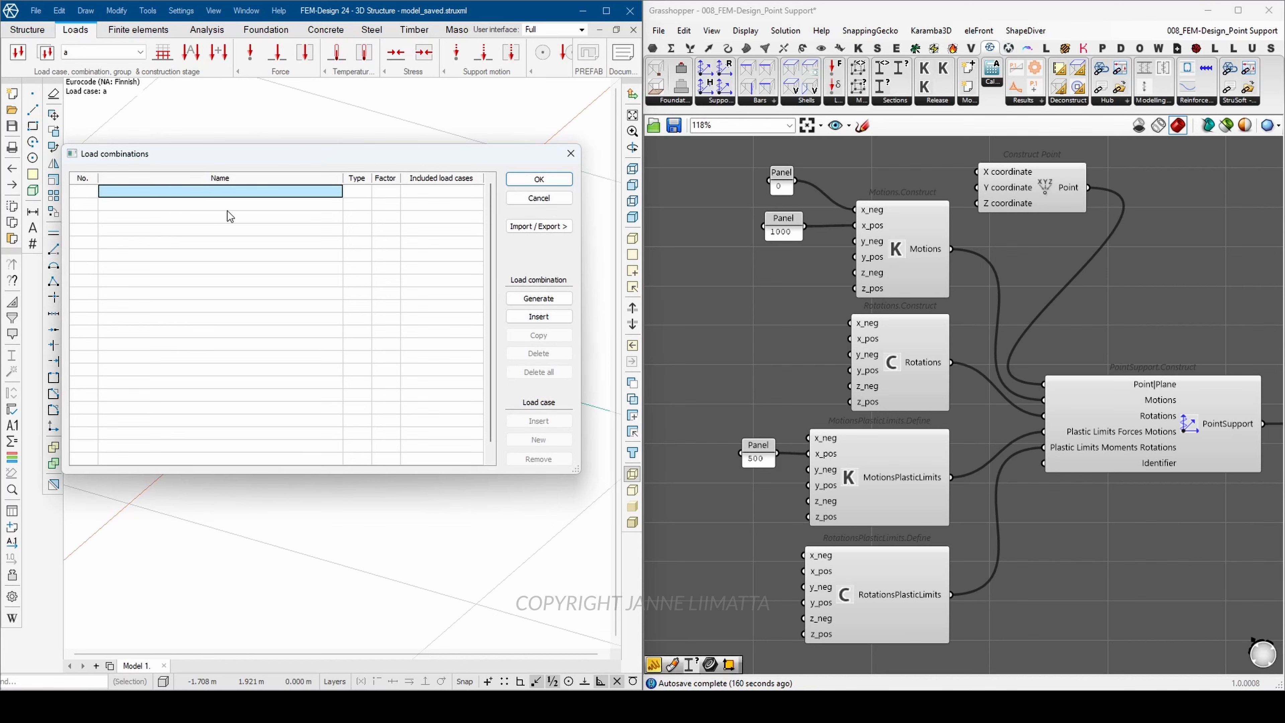
pyautogui.click(392, 194)
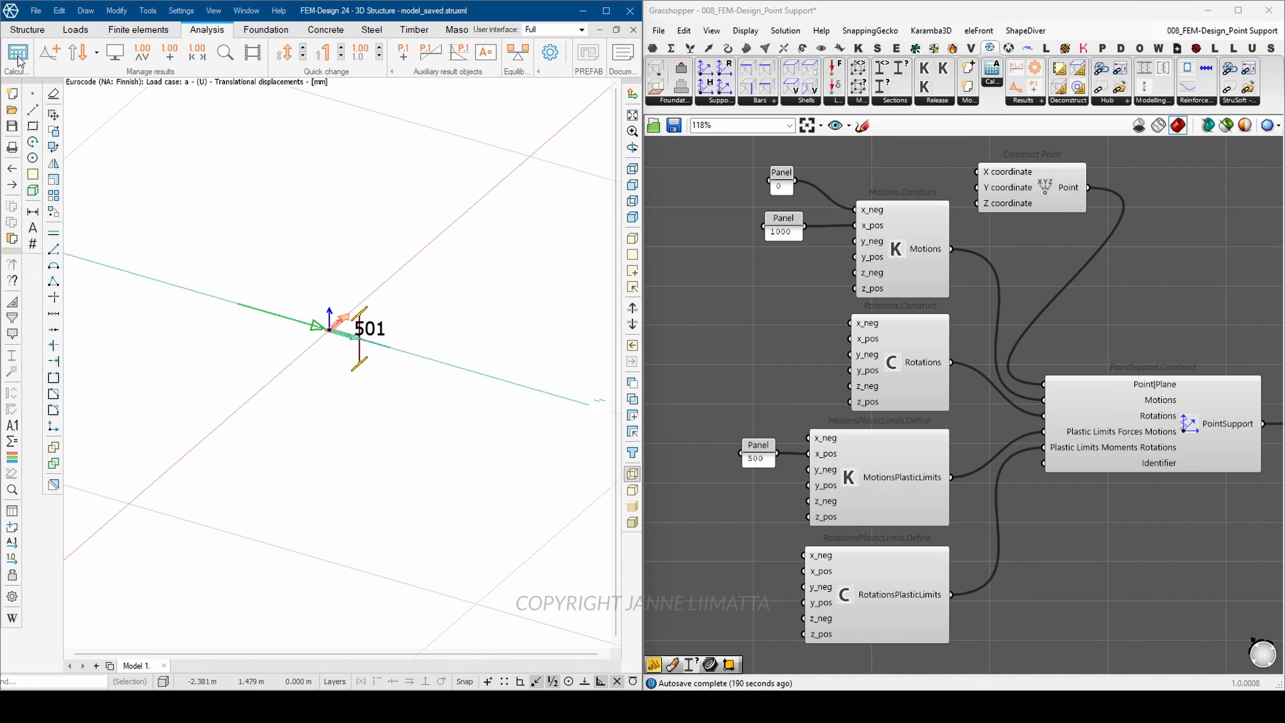
pyautogui.click(18, 60)
pyautogui.click(156, 273)
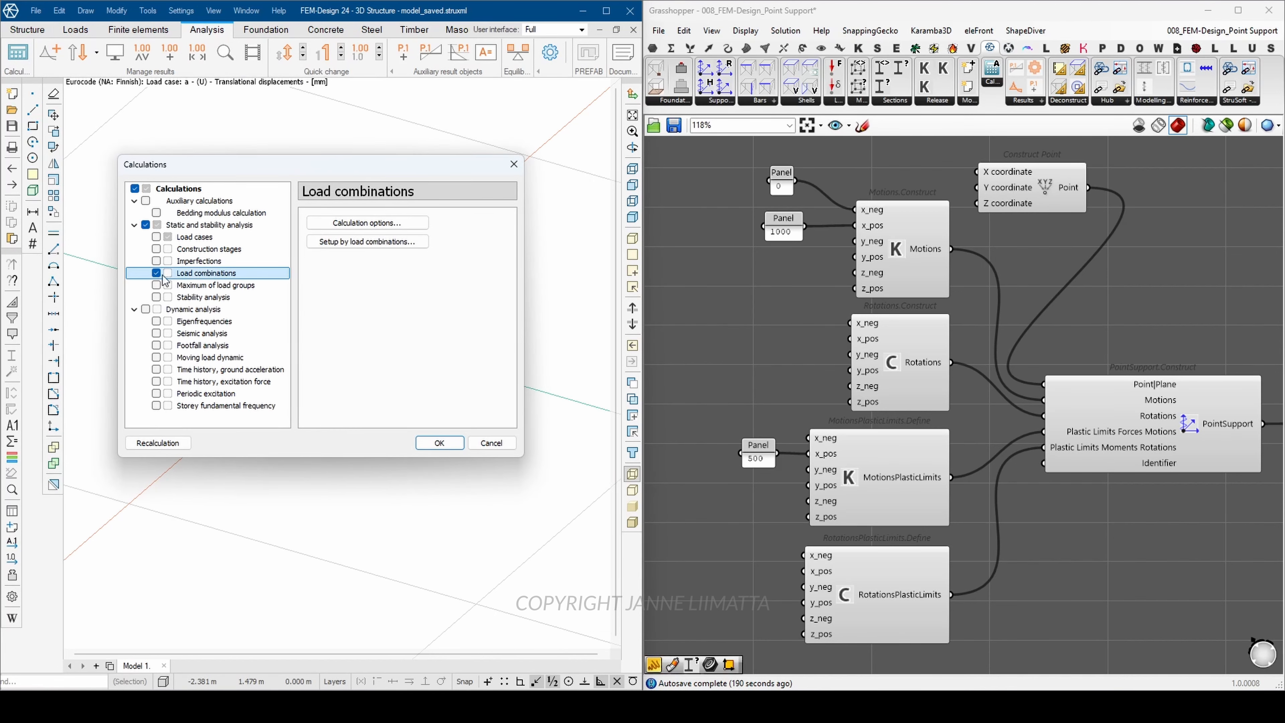
pyautogui.click(348, 243)
pyautogui.click(600, 539)
pyautogui.click(438, 443)
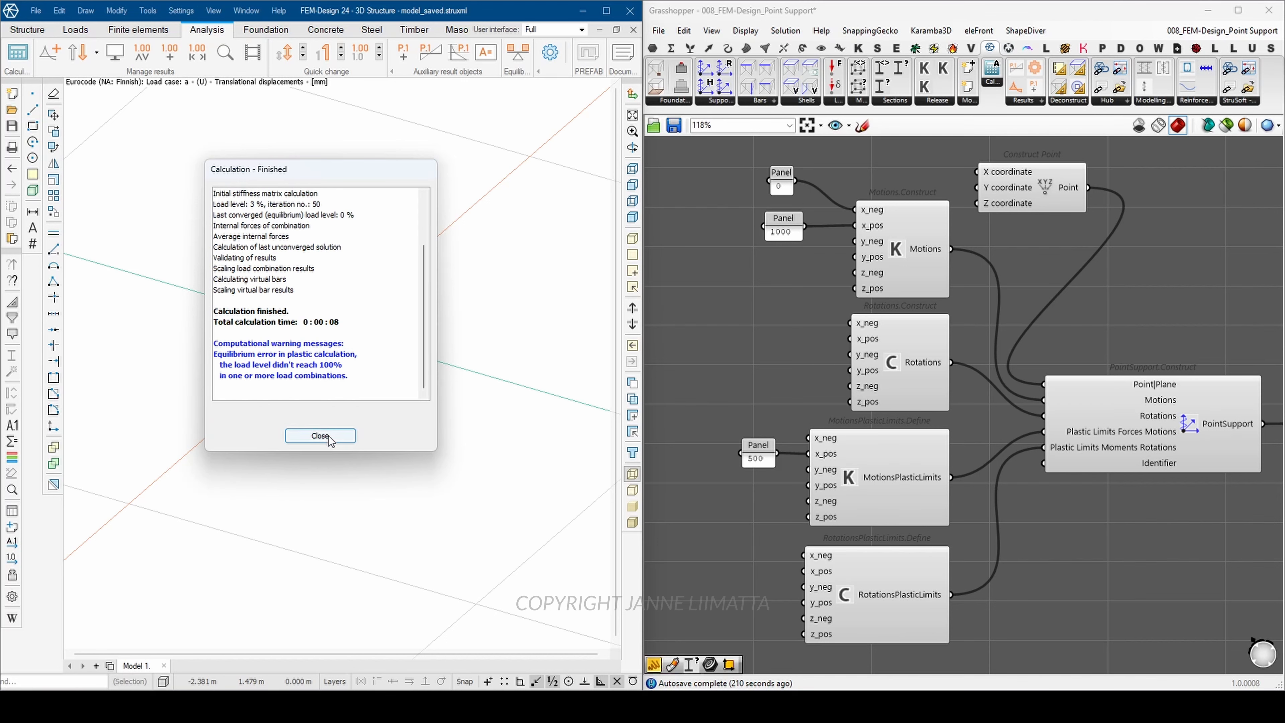
pyautogui.click(328, 437)
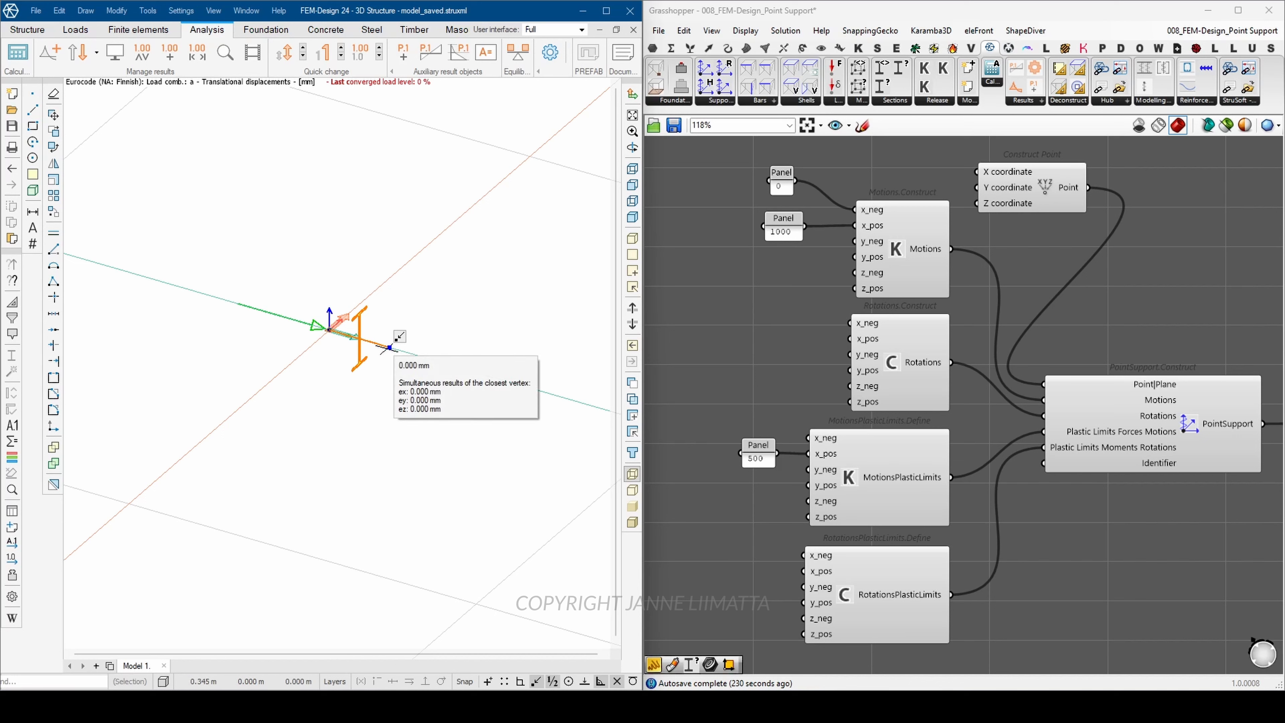
pyautogui.click(763, 461)
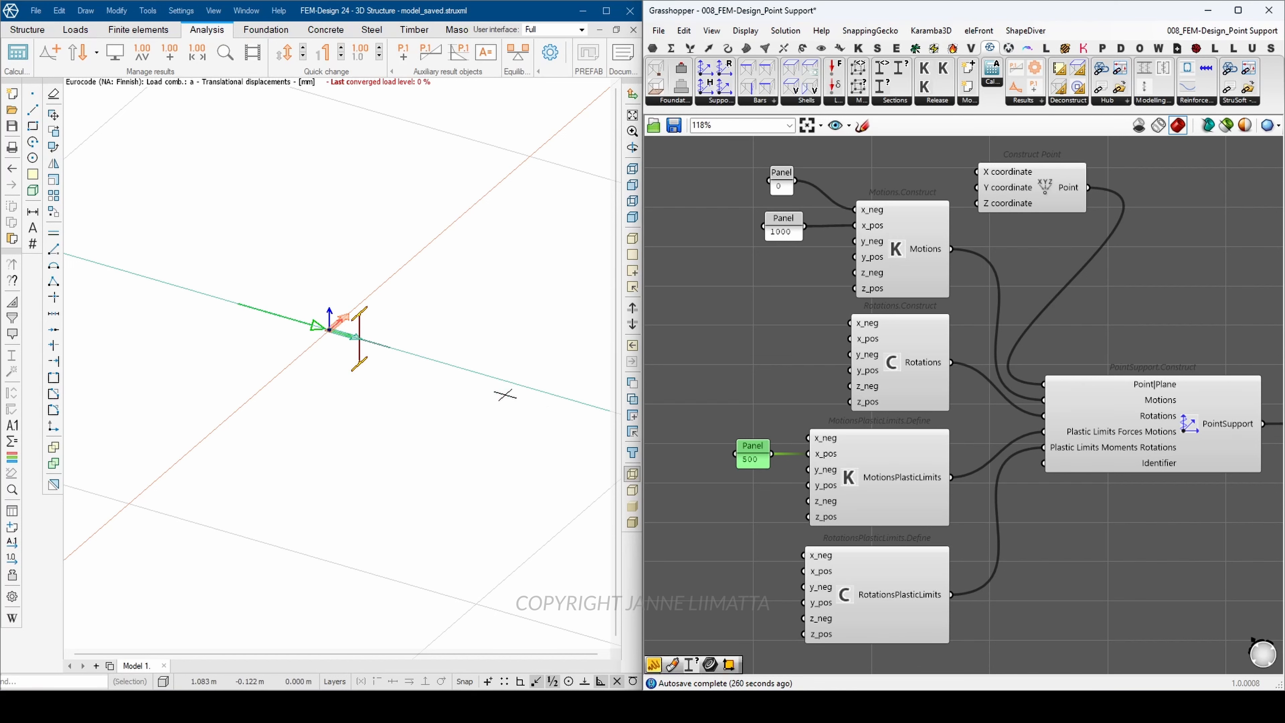
# Step: Reverse the direction of the point load at the beam end so it pulls away from the support
pyautogui.click(75, 30)
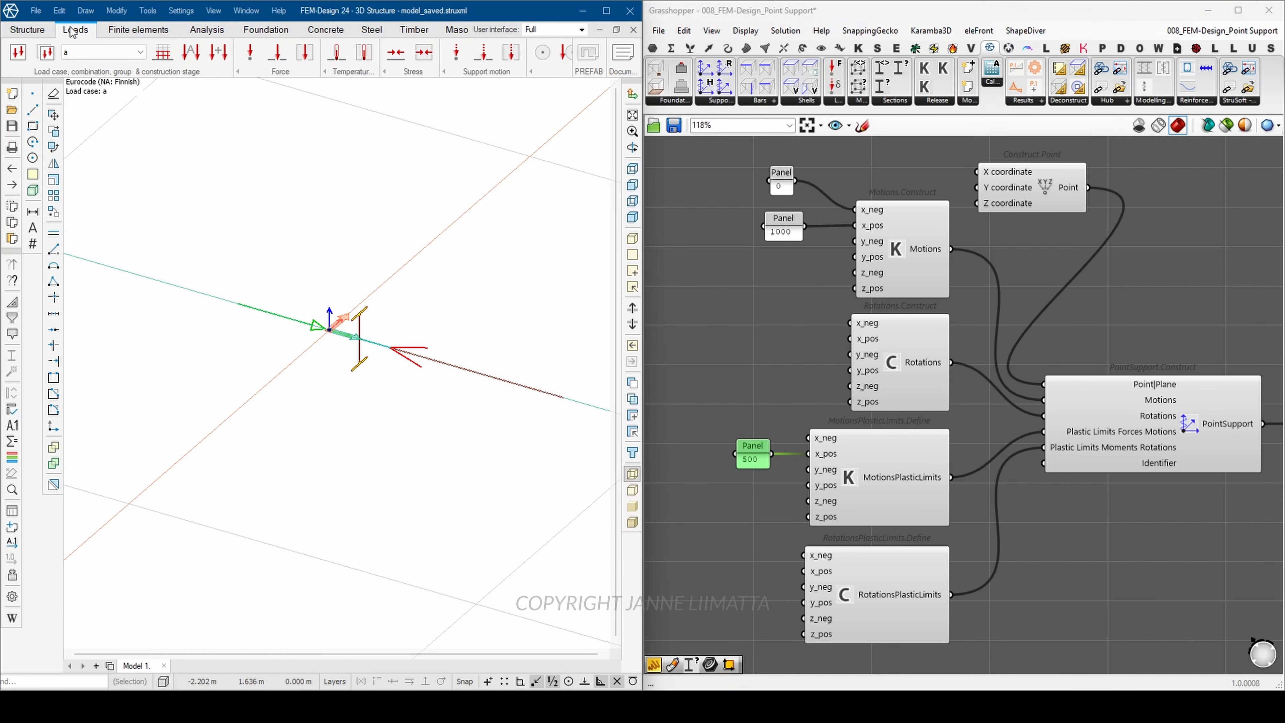
pyautogui.rightClick(450, 363)
pyautogui.click(390, 348)
pyautogui.click(406, 316)
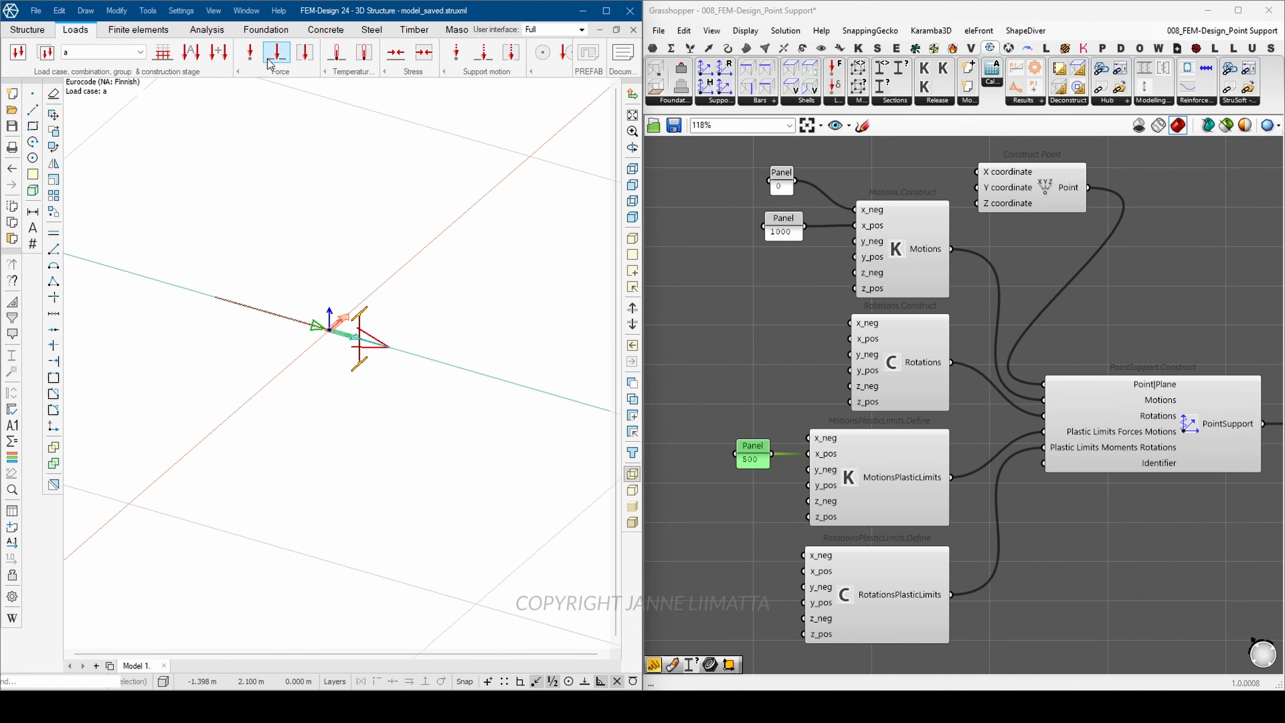
# Step: Recalculate the load cases and load combinations and display the translational displacements for combination a
pyautogui.click(211, 31)
pyautogui.click(21, 54)
pyautogui.click(158, 237)
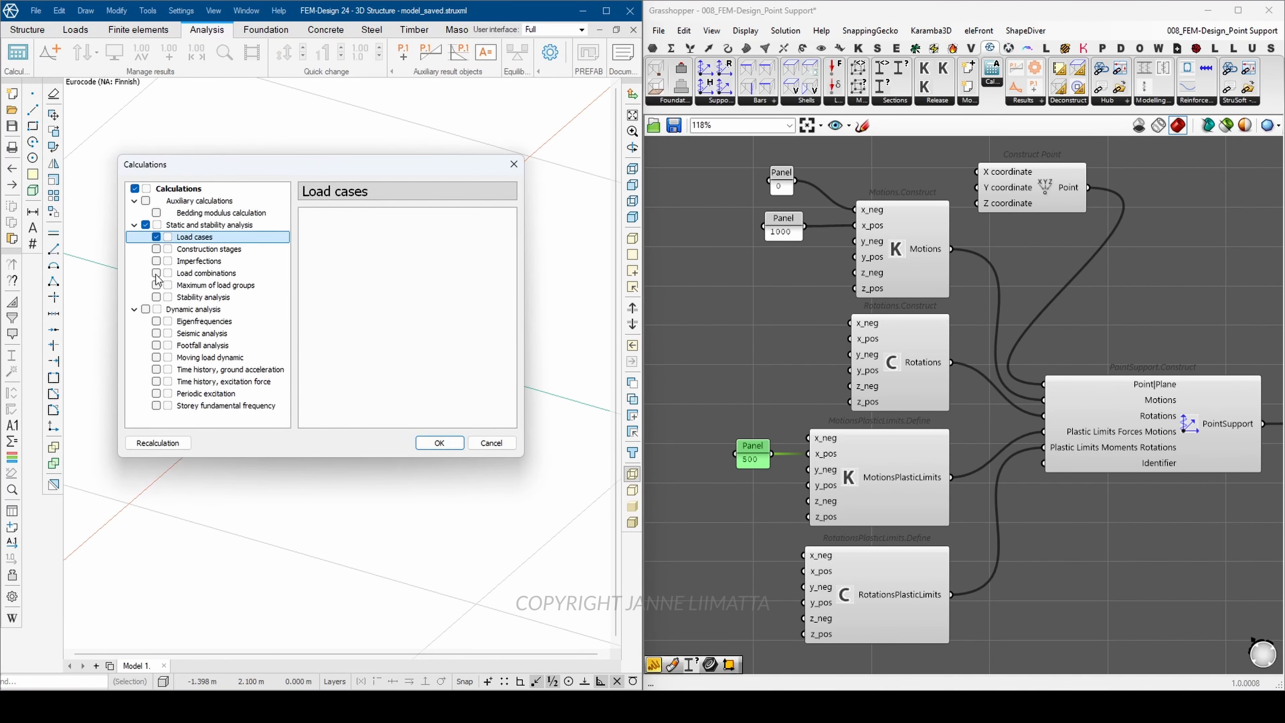
pyautogui.click(437, 441)
pyautogui.click(323, 435)
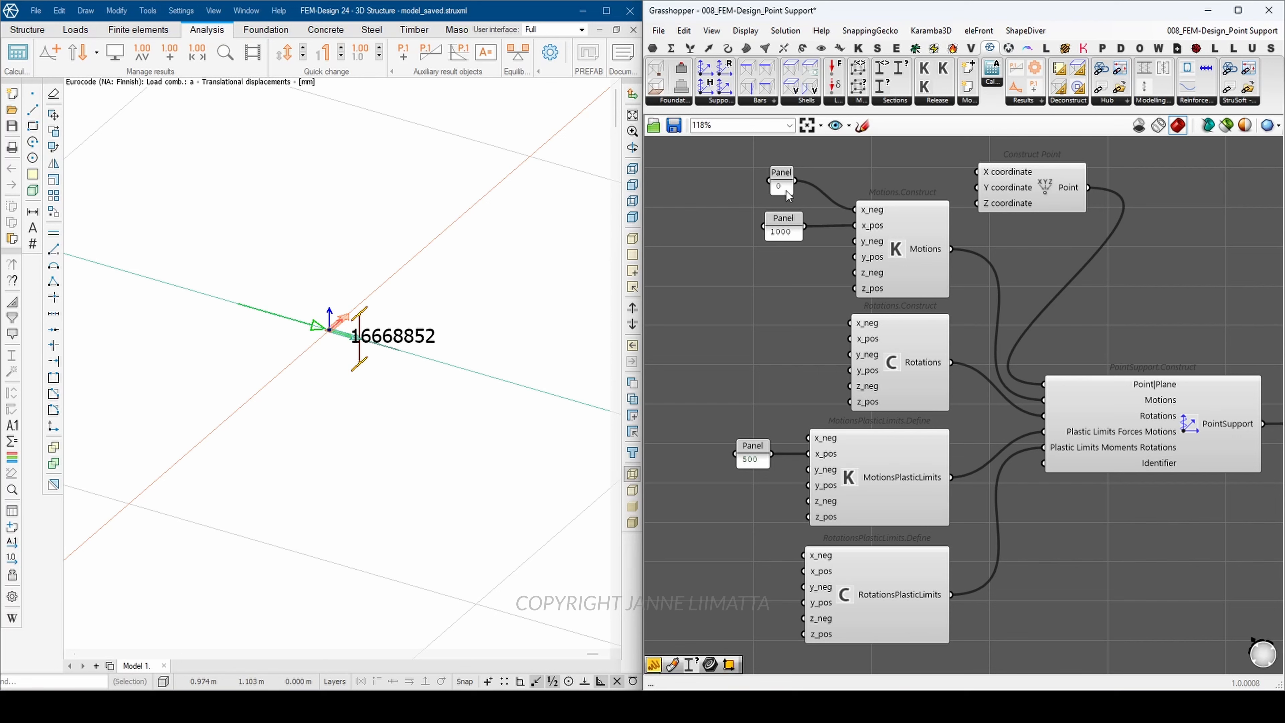
pyautogui.moveTo(786, 178); pyautogui.dragTo(785, 174)
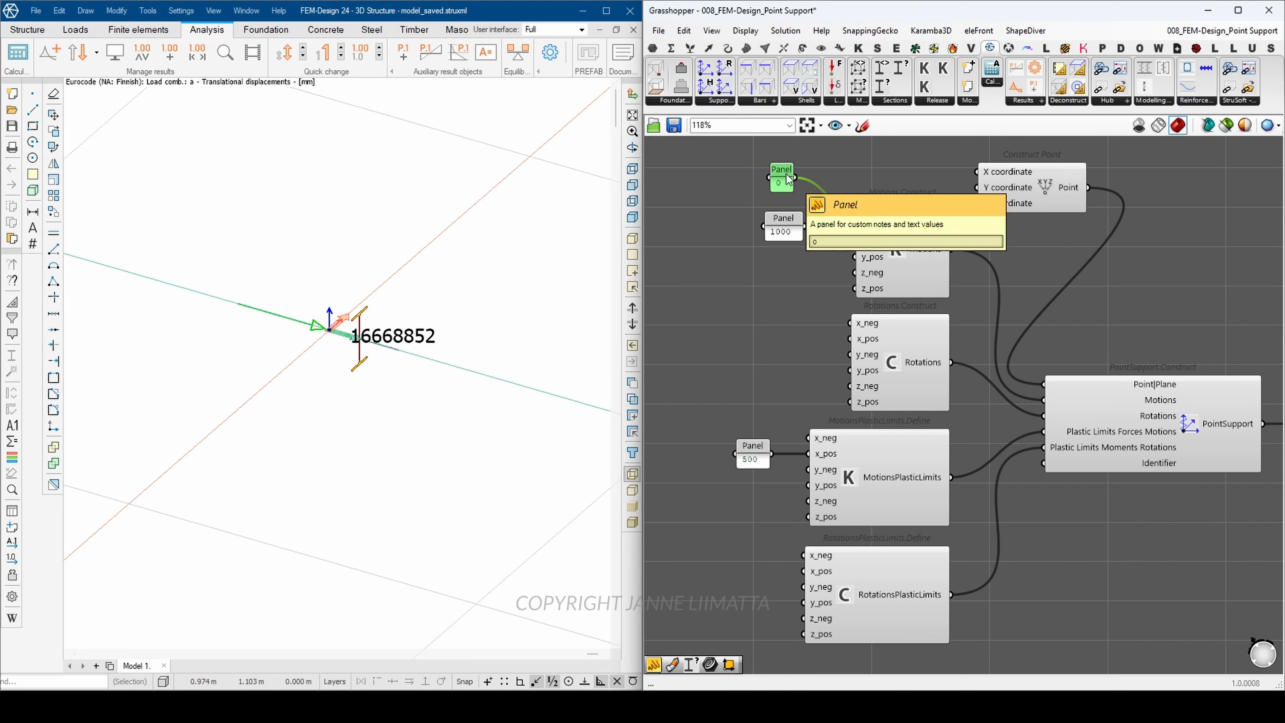
pyautogui.moveTo(1181, 638); pyautogui.dragTo(919, 277)
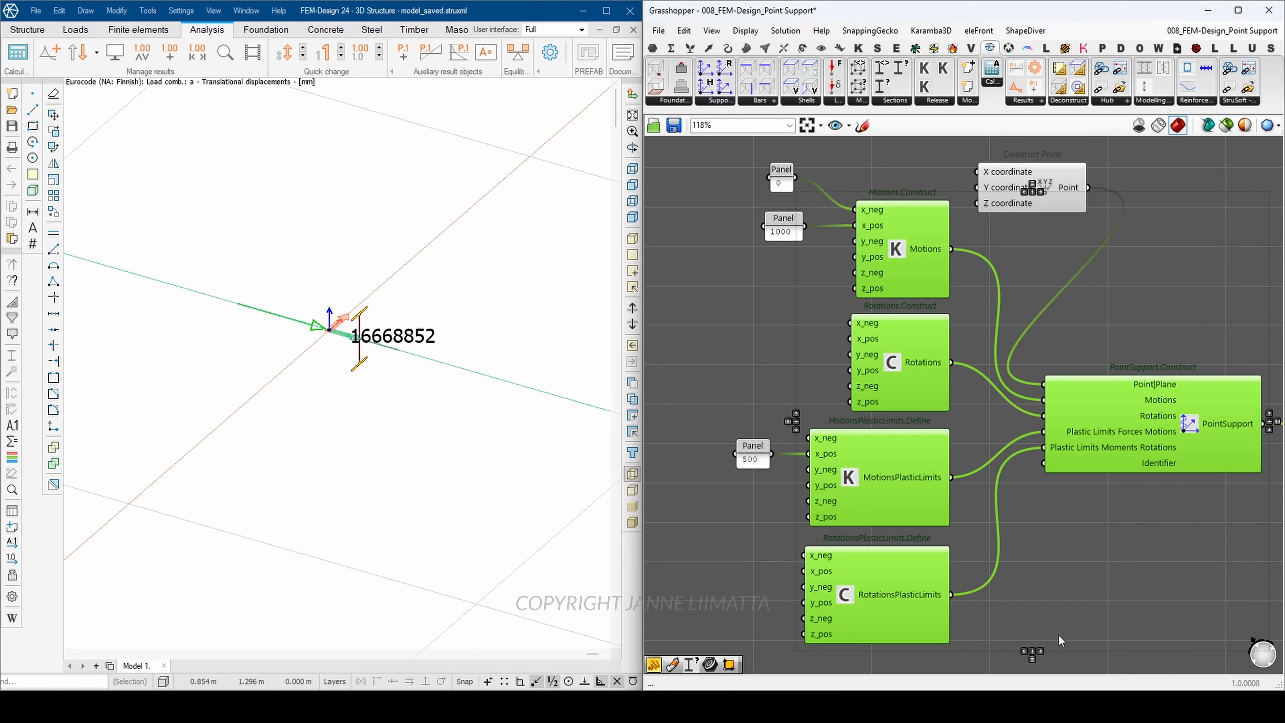
pyautogui.click(780, 313)
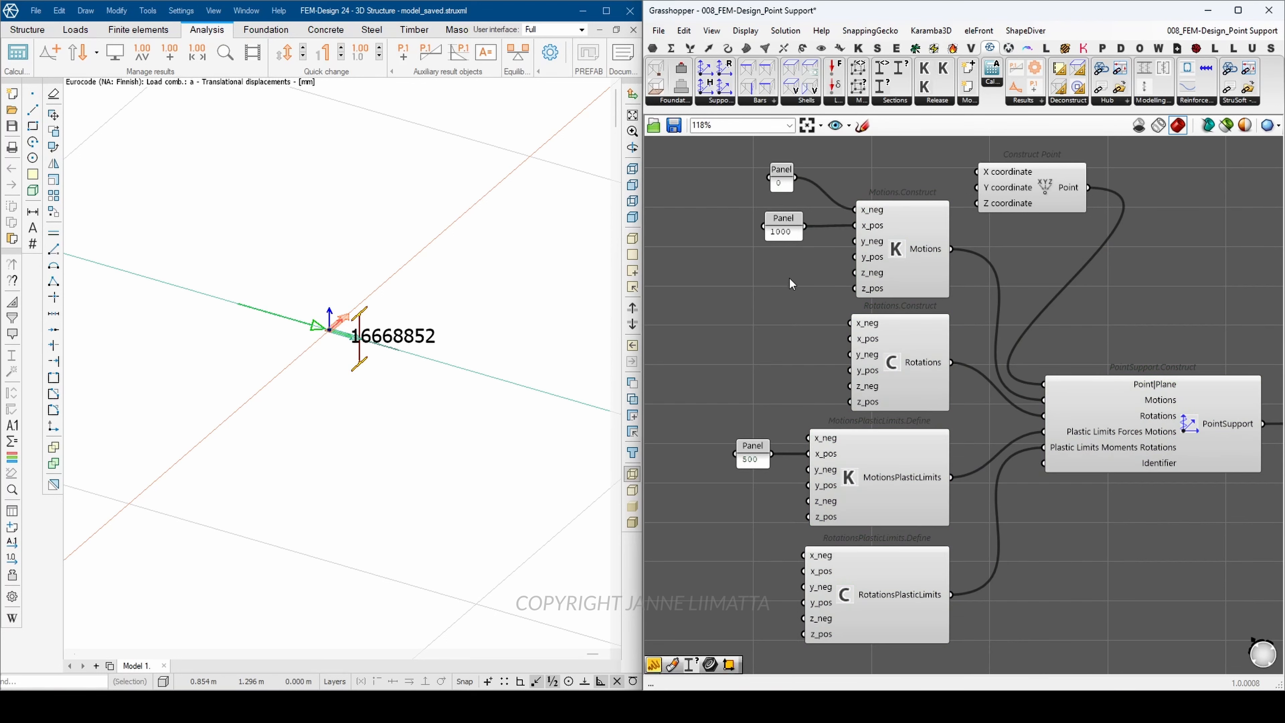
pyautogui.click(787, 223)
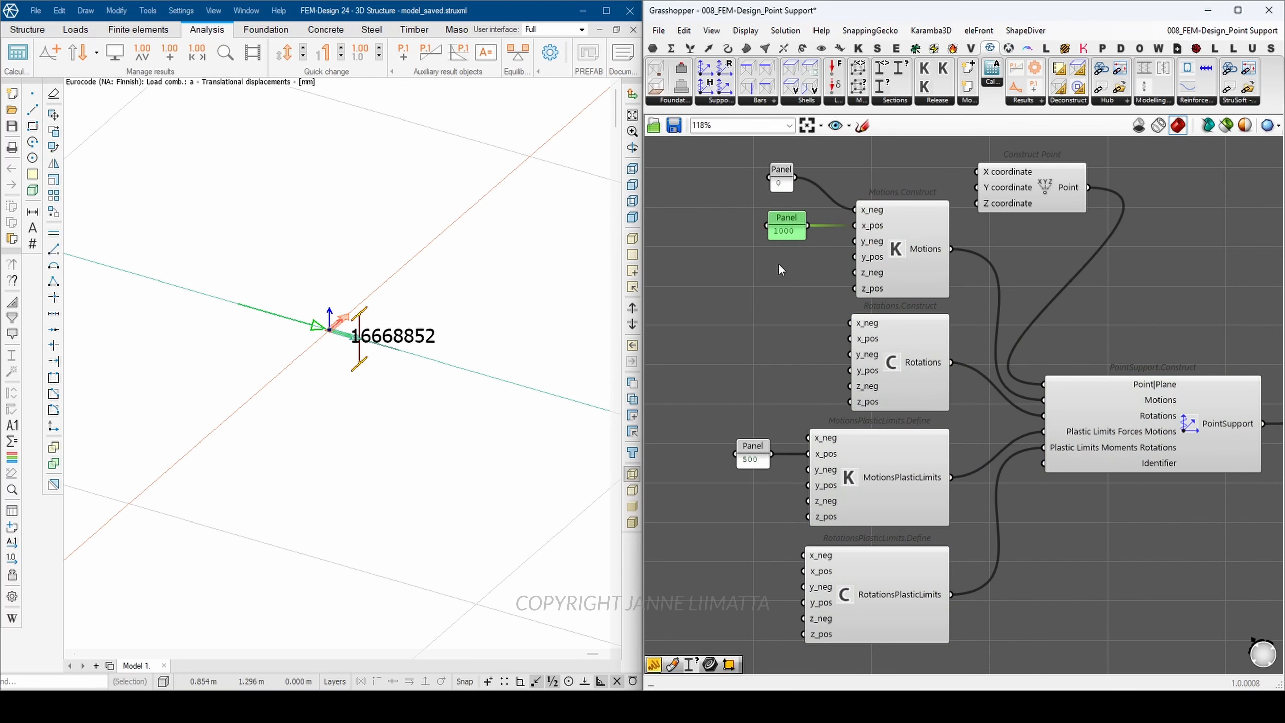